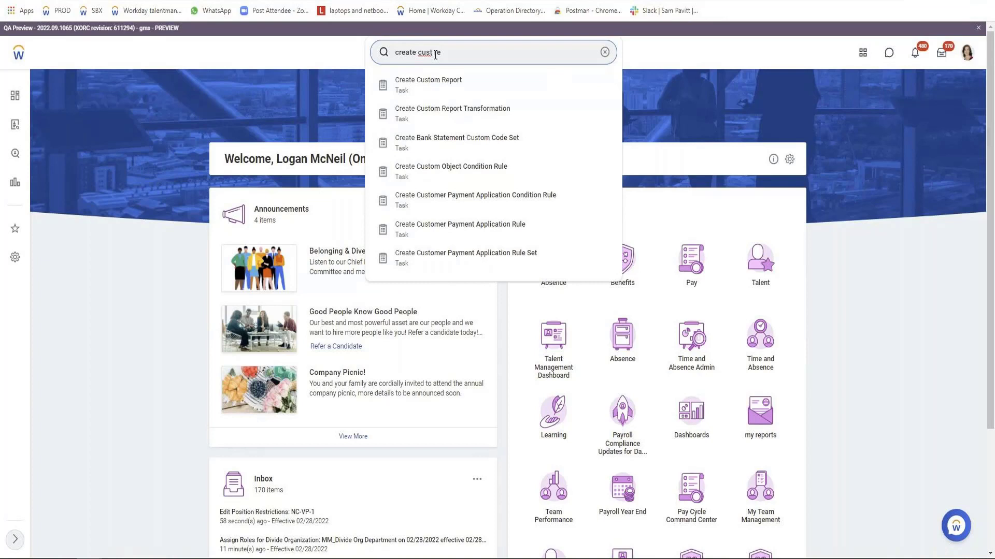
Search for the custom report creation task with "create cust report" and open Create Custom Report
type("po")
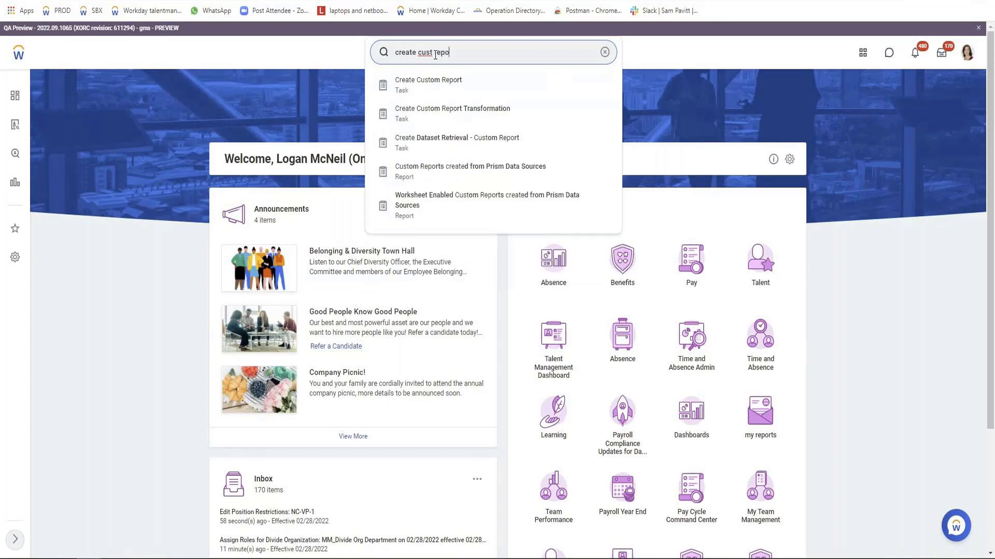
type("rt")
key("Return")
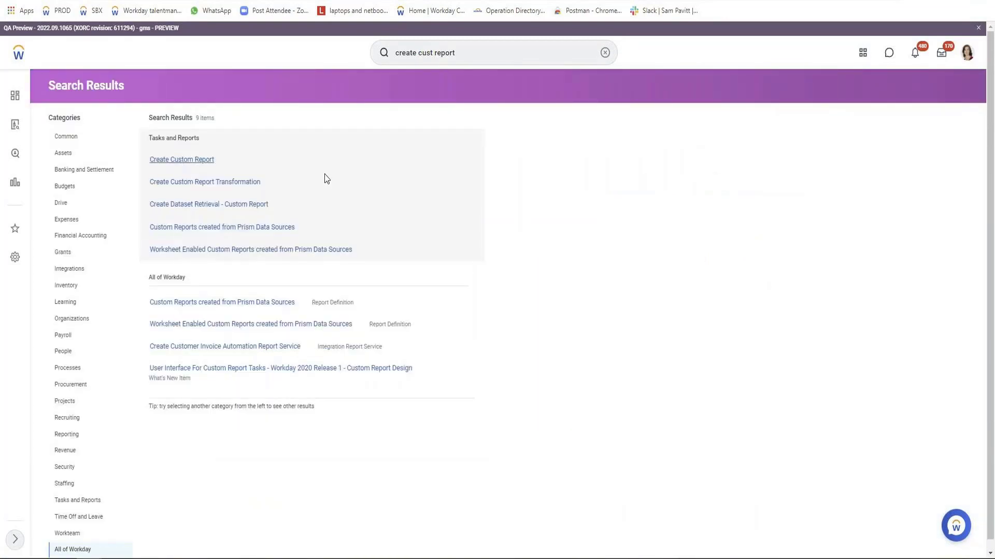
left_click(191, 158)
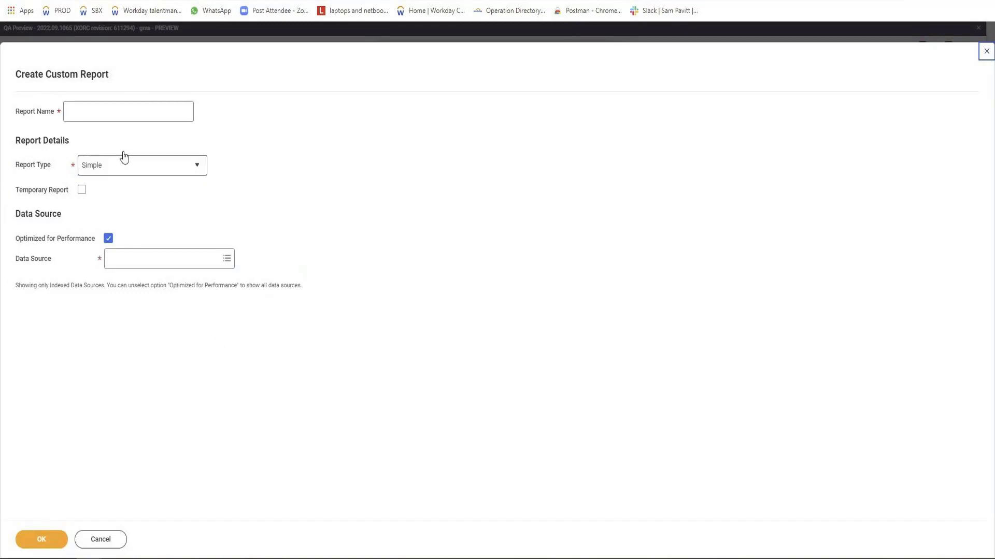
Name the new report "[VISH] Simple Report" and keep Simple as the report type
left_click(119, 109)
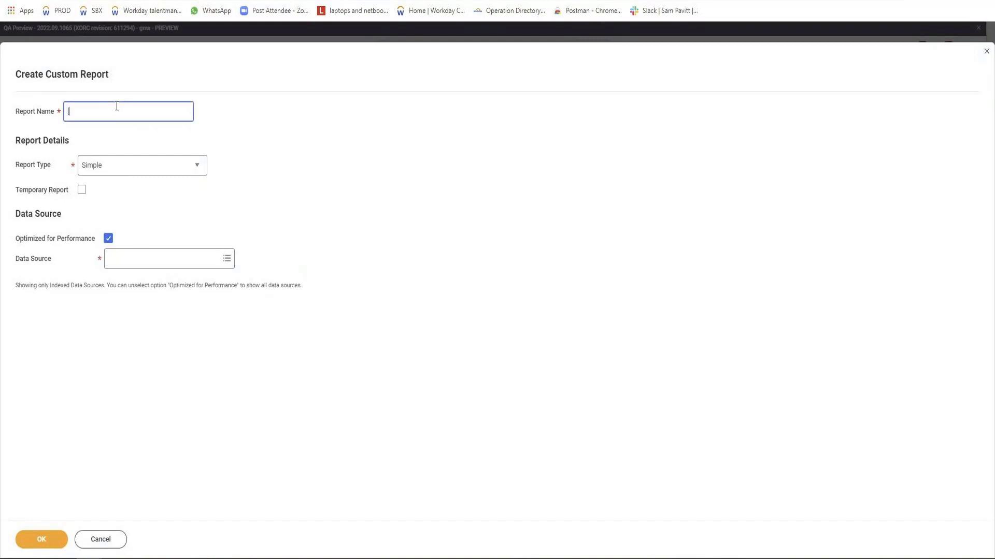
type("[VISH")
type("]")
type(" Siple")
type("m")
type(" Report")
left_click(144, 175)
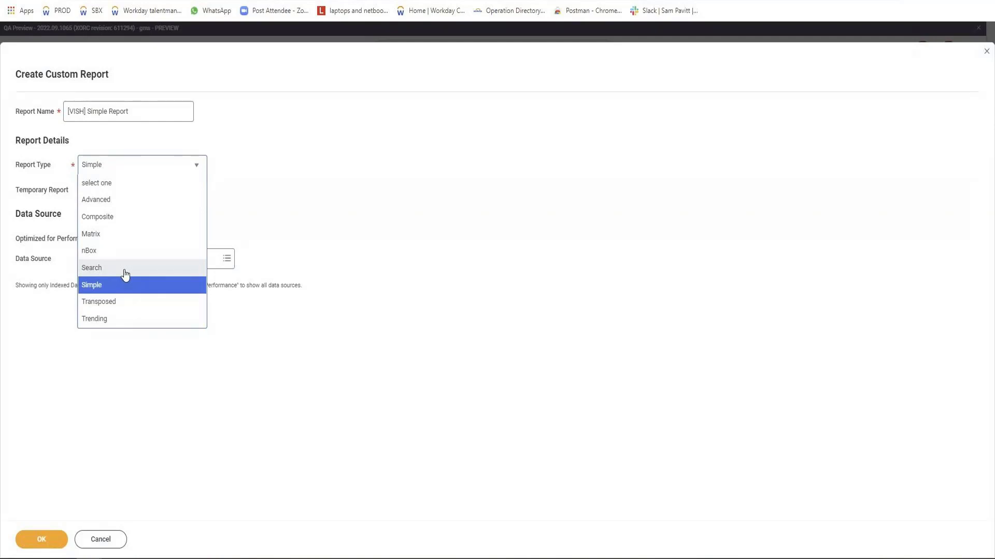
left_click(10, 197)
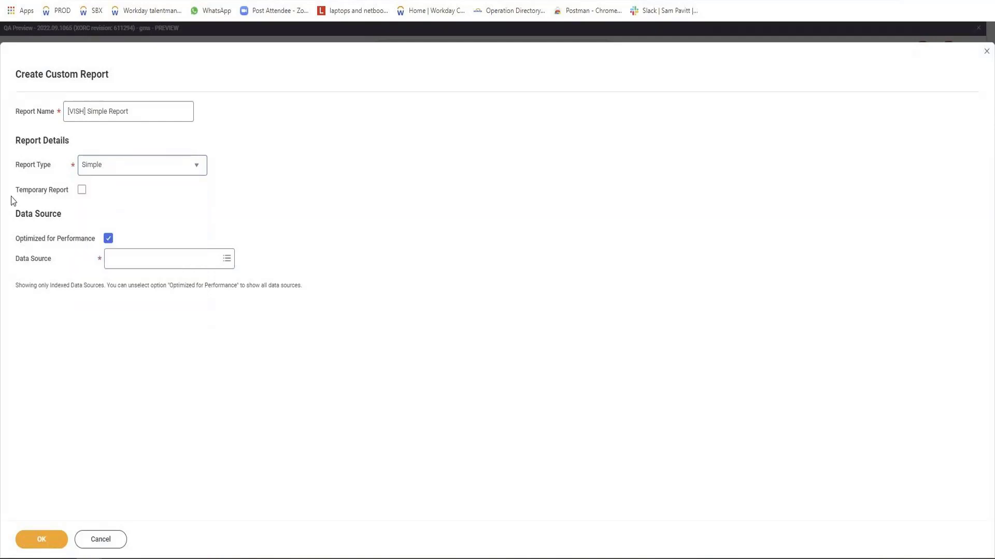
left_click_drag(16, 190, 68, 196)
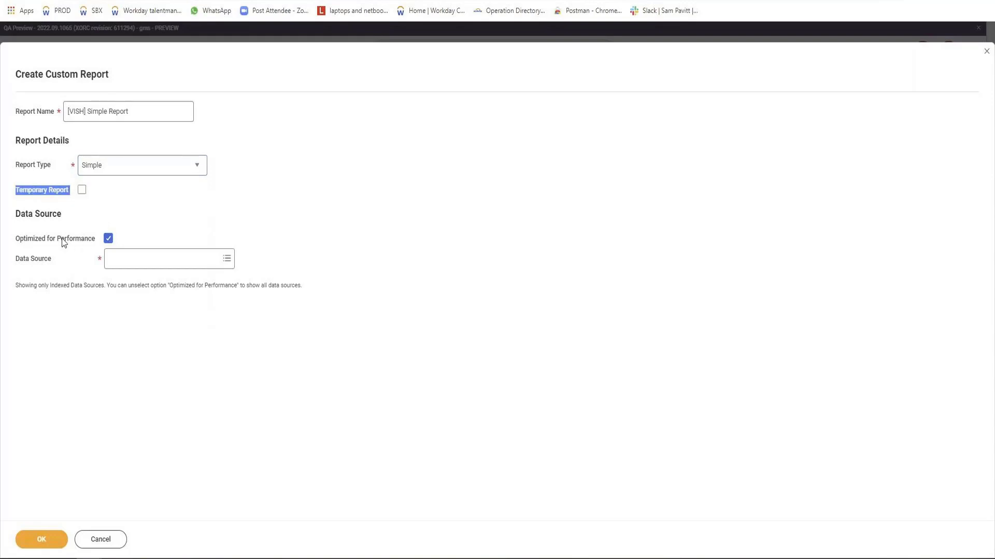
Turn off Optimized for Performance, choose All Active Employees as the data source, and create the report
left_click(108, 240)
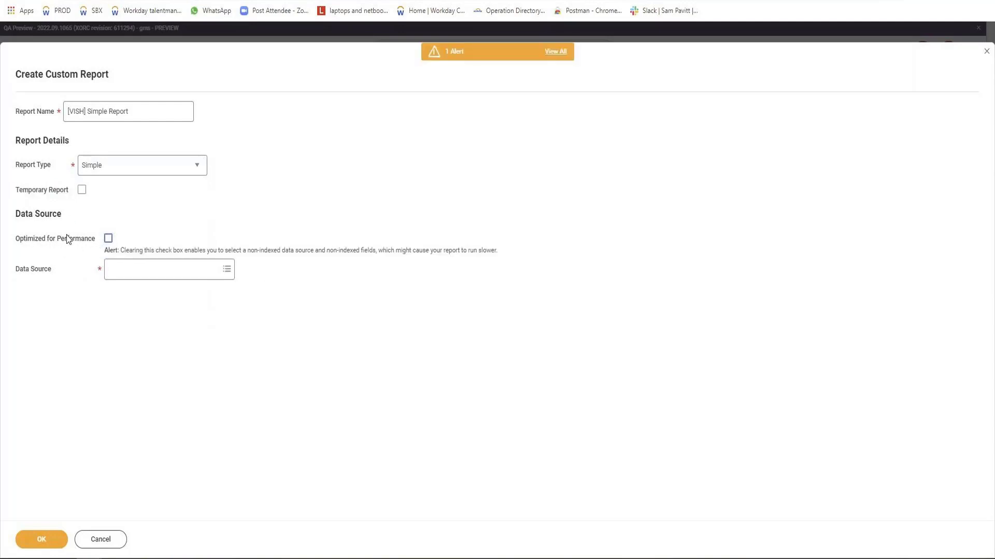
mouse_move(58, 234)
left_click(124, 271)
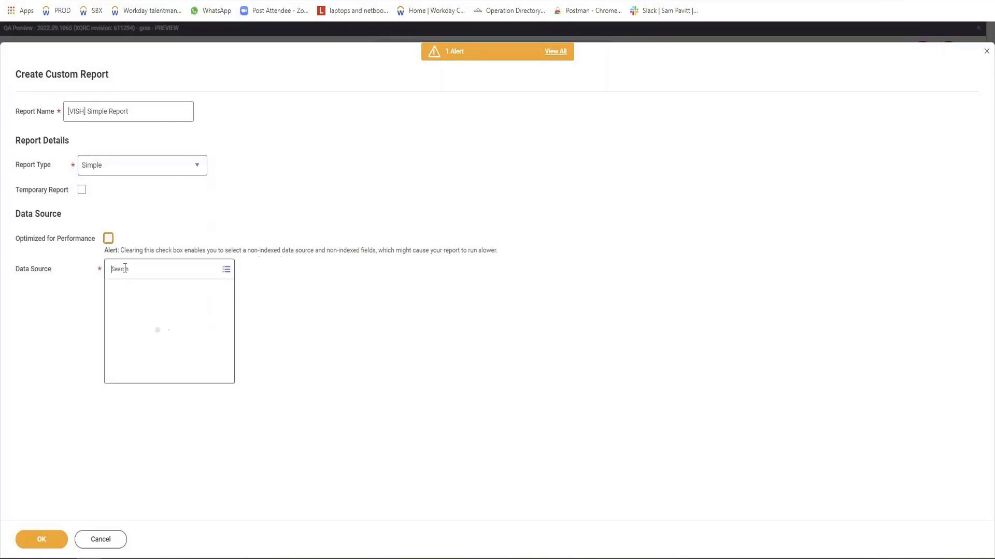
type("All")
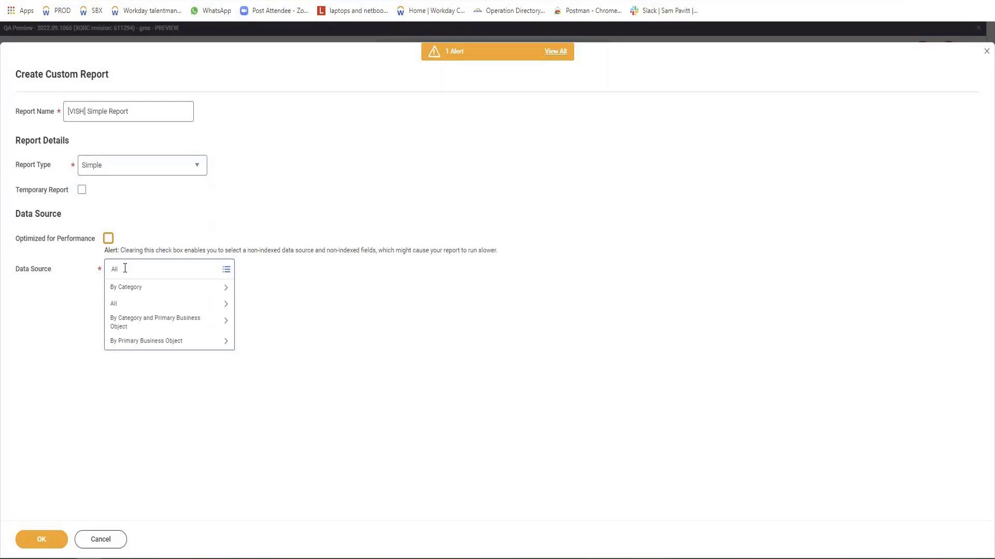
type(" employee ")
type("Active")
key("Return")
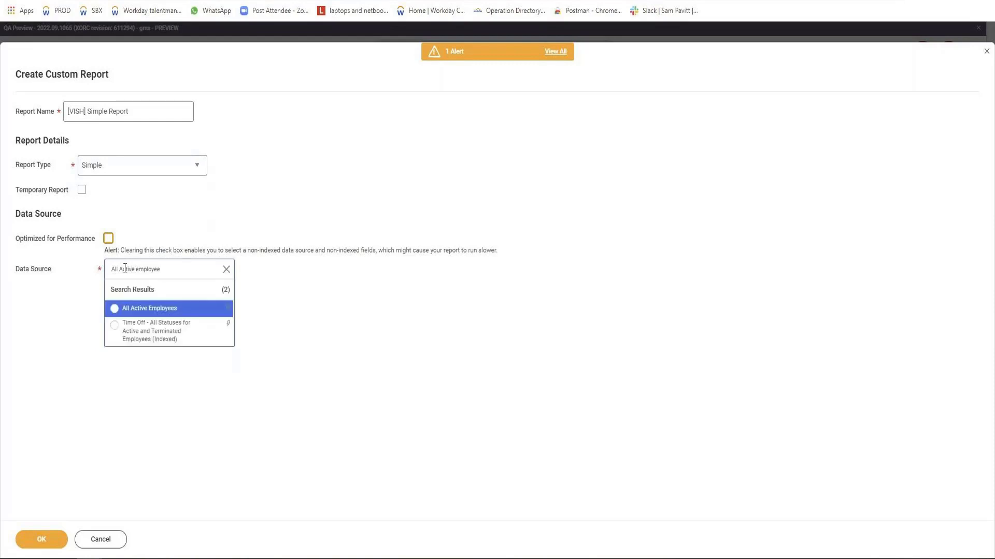
key("Return")
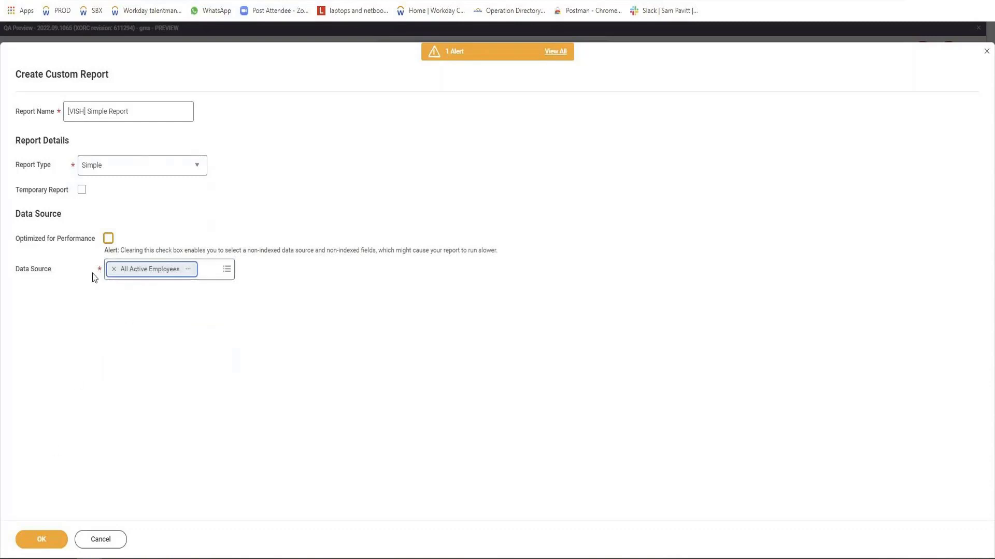
left_click(53, 541)
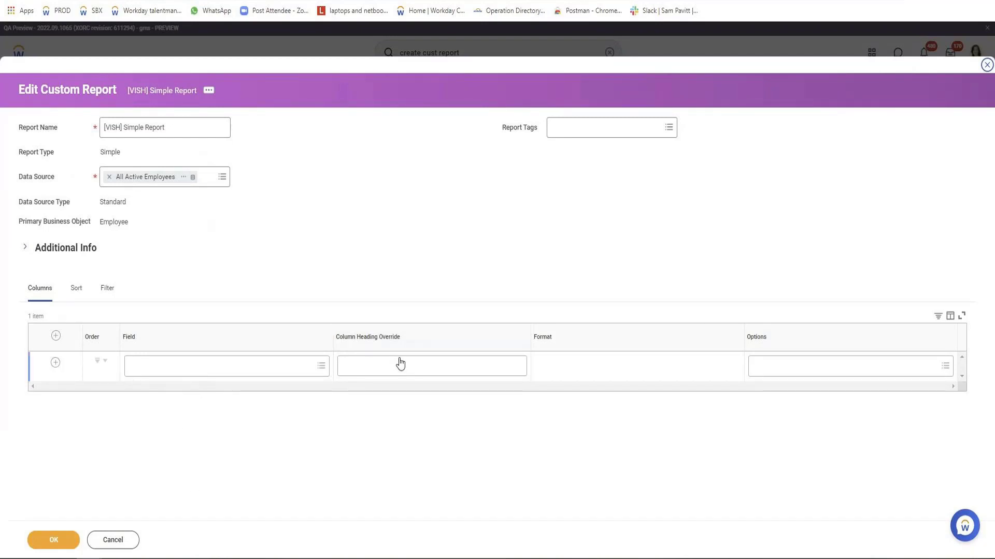
Add the Legal First Name and Legal Last Name fields as report columns with heading overrides FName and LName
left_click(278, 365)
type("Legal F")
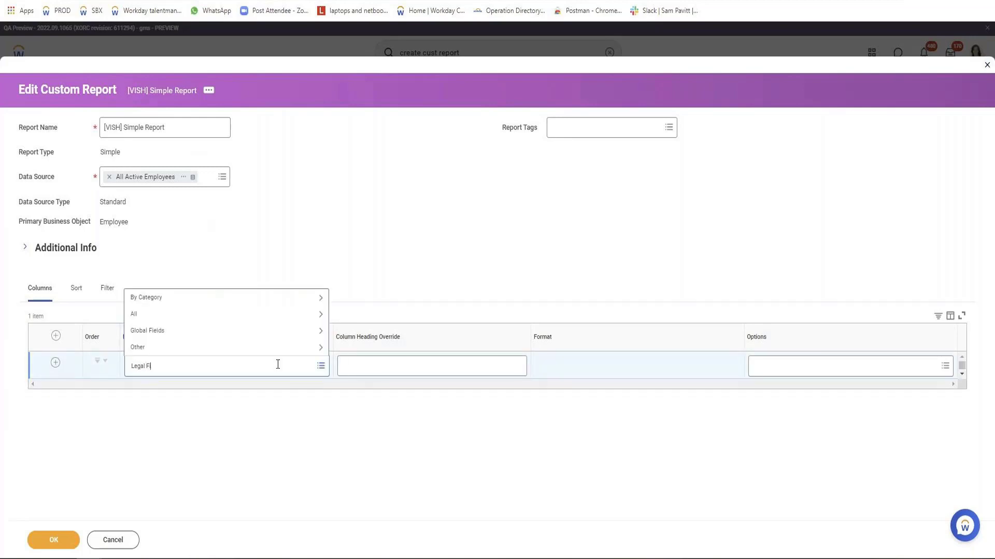
type("irst Name")
key("Return")
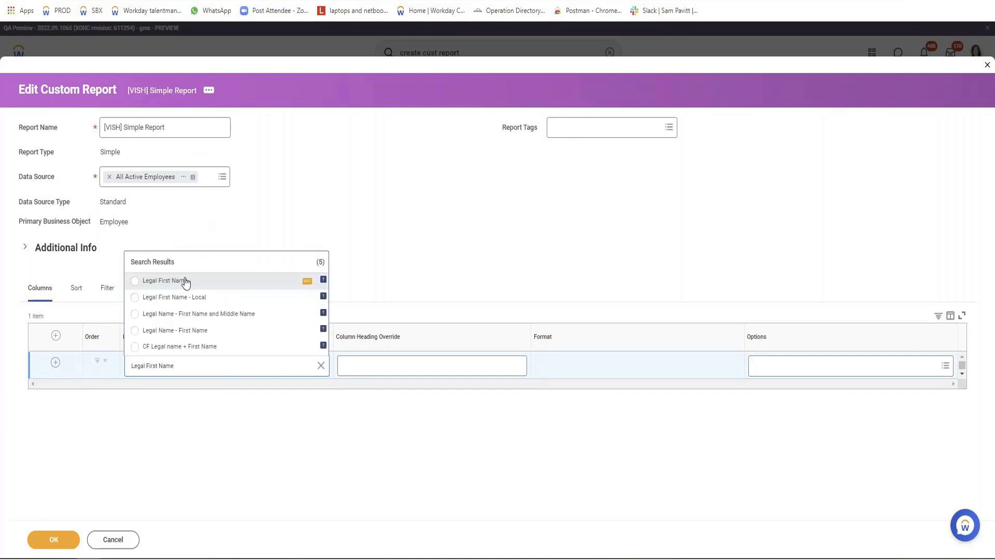
left_click(184, 282)
left_click(373, 362)
type("FName")
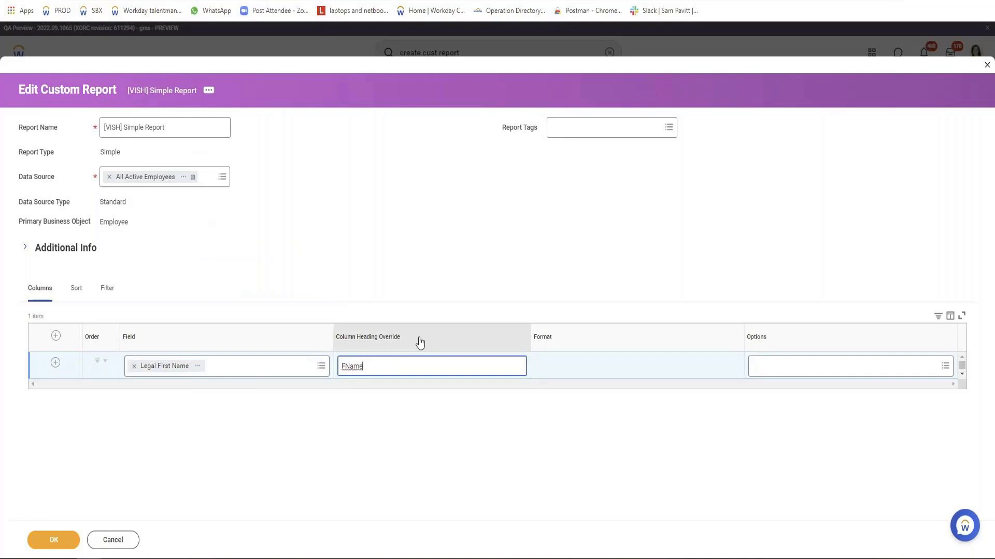
left_click(55, 362)
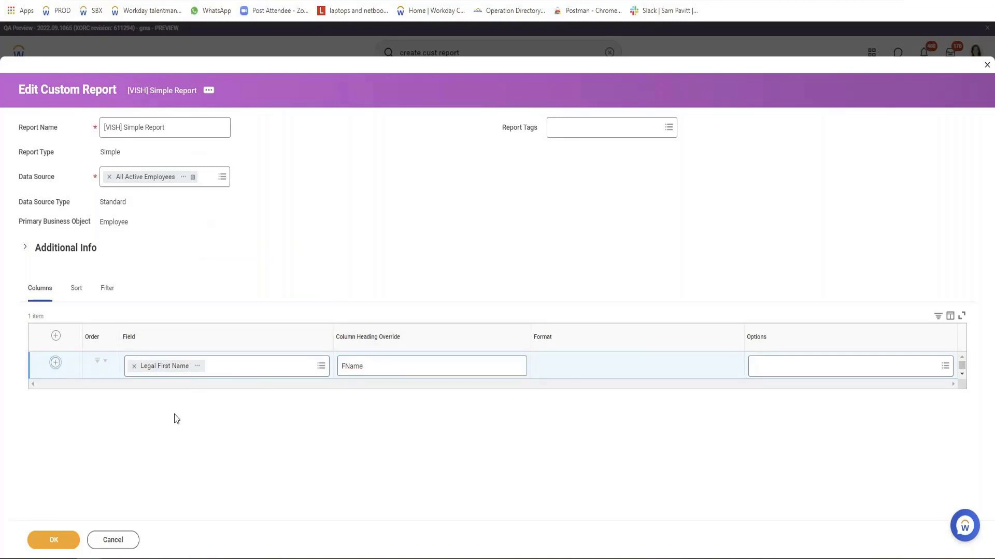
left_click(174, 395)
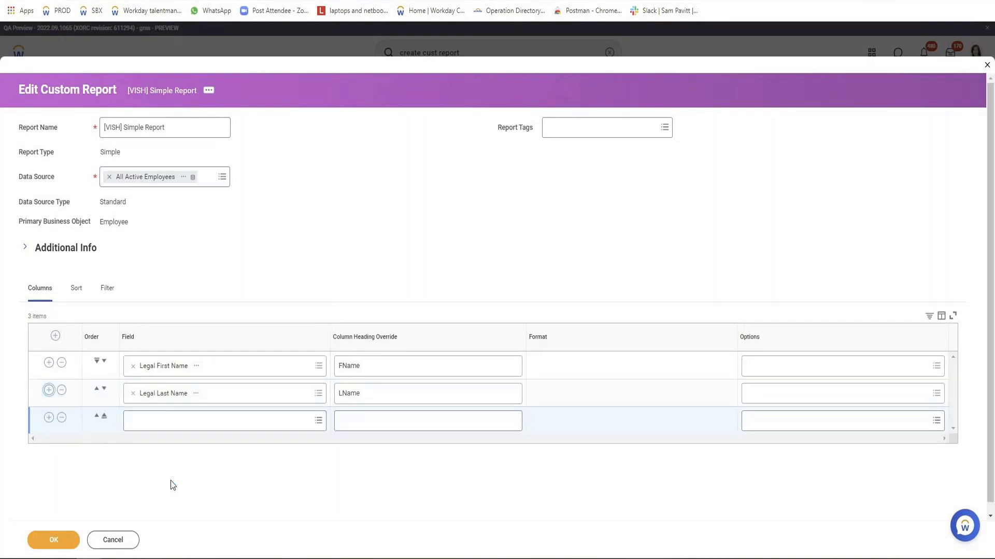
Set the third report column's field to Date of Birth, leaving its heading override empty
left_click(191, 414)
type("D")
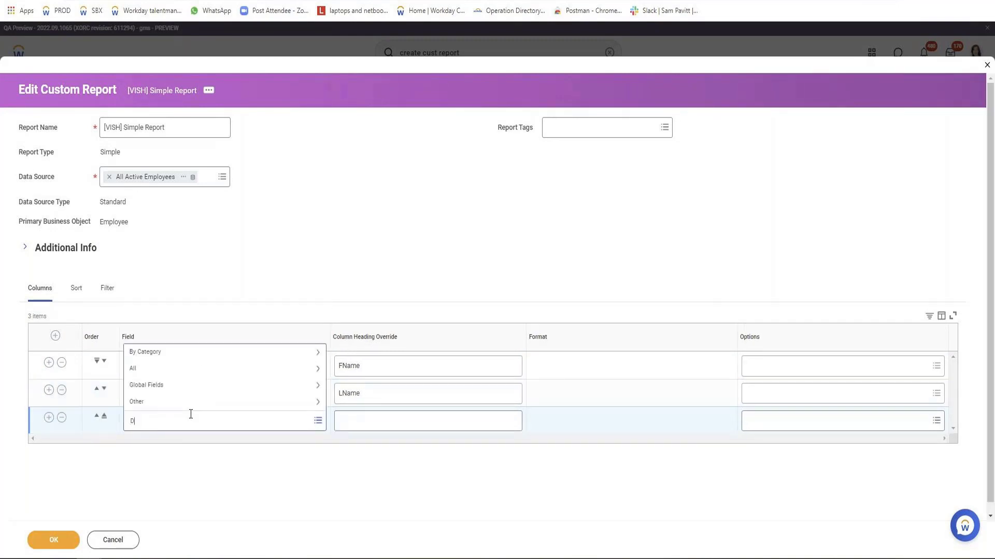
type("ate of Birth")
key("Return")
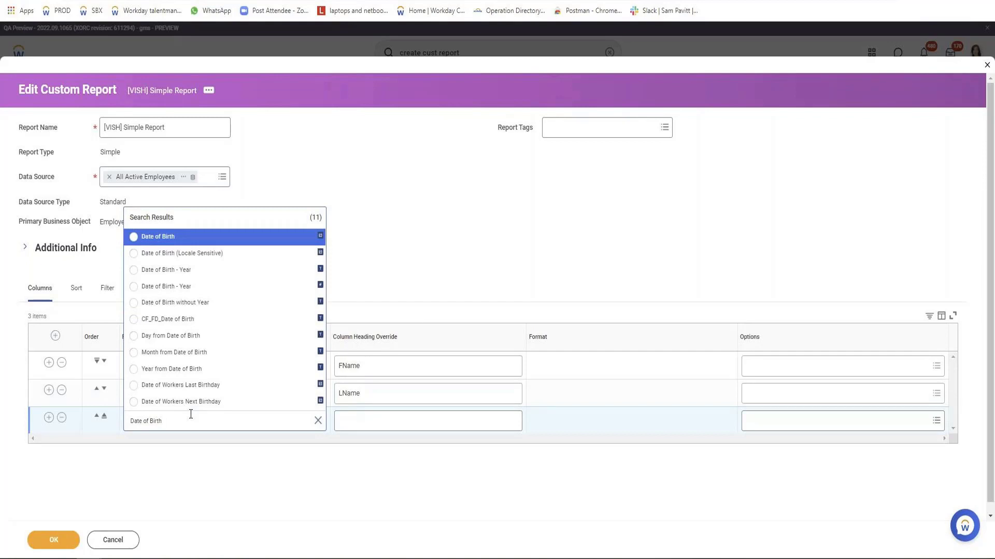
key("Return")
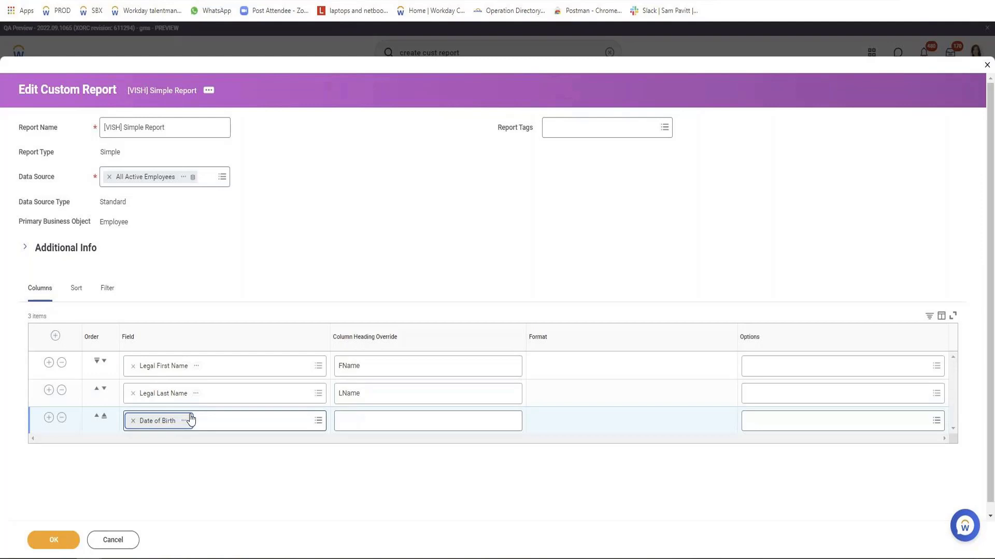
left_click(371, 420)
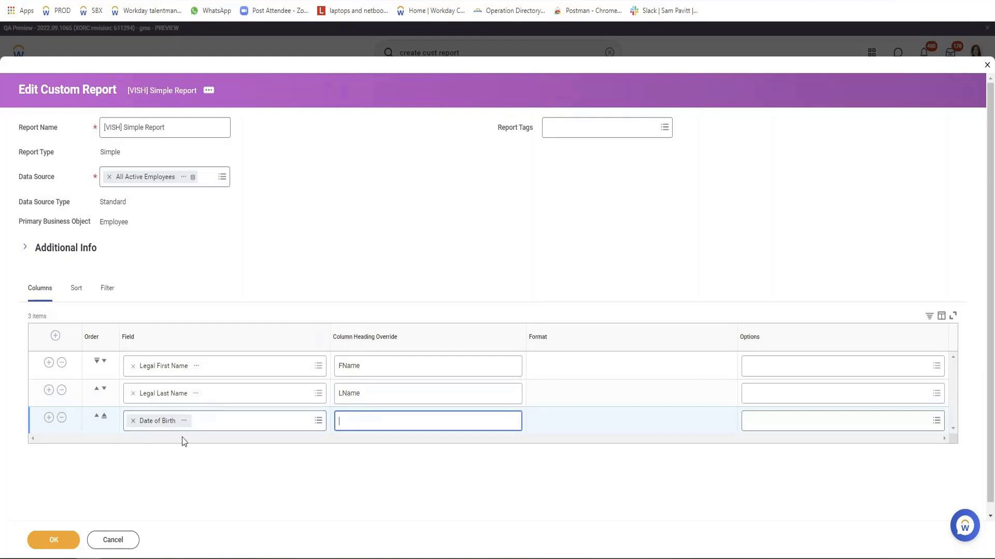
Add two more report columns using the Age and Age Group fields
left_click(48, 418)
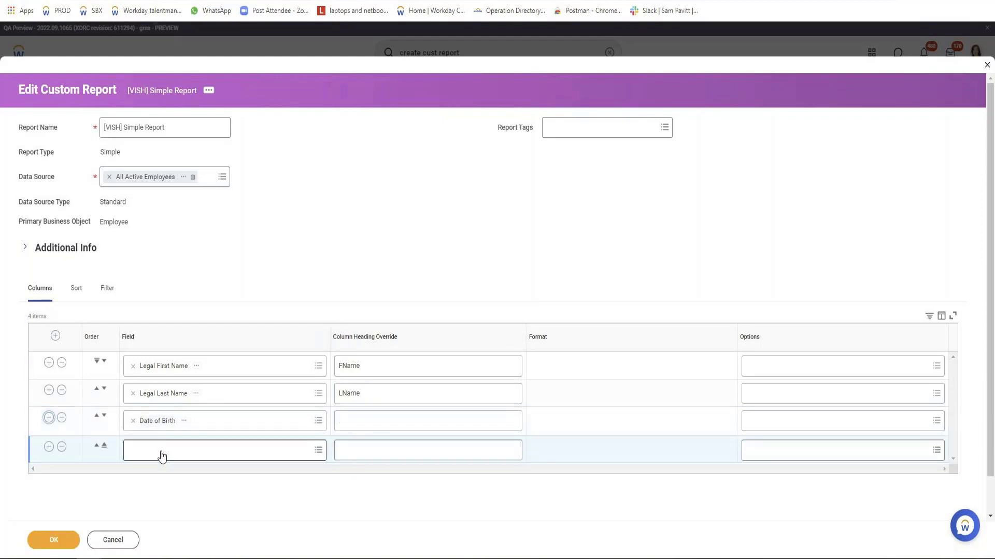
type("age")
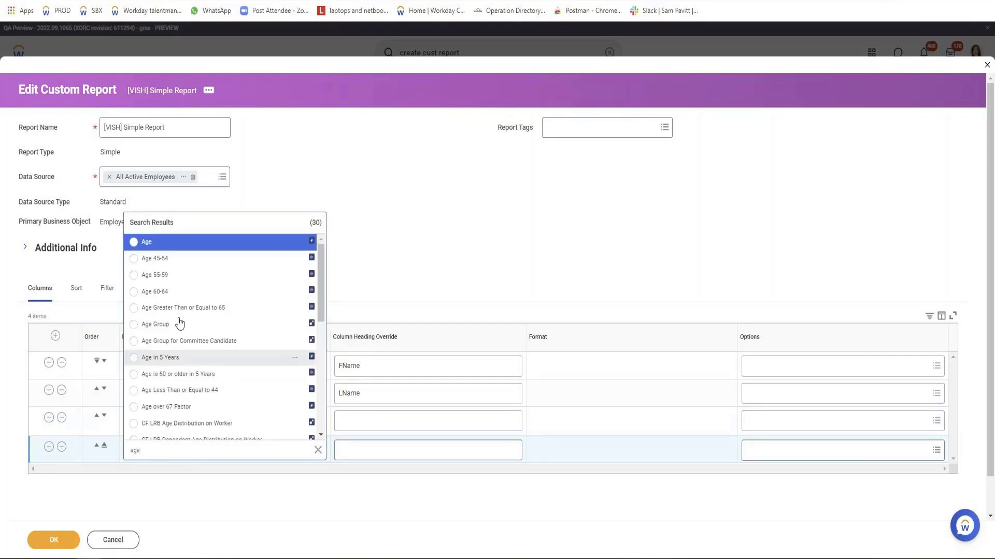
left_click(153, 242)
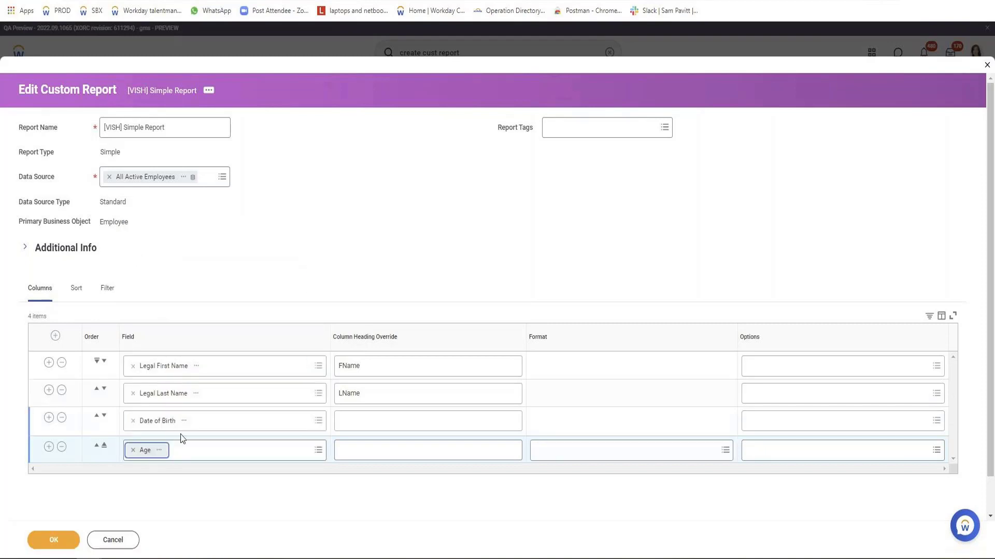
left_click(49, 447)
left_click(164, 486)
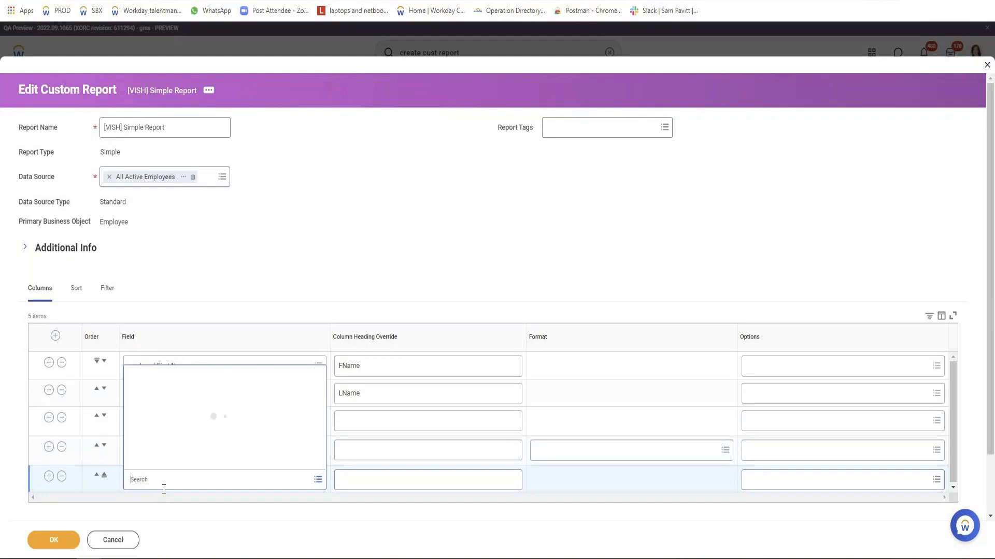
type("Age groupd")
key("BackSpace")
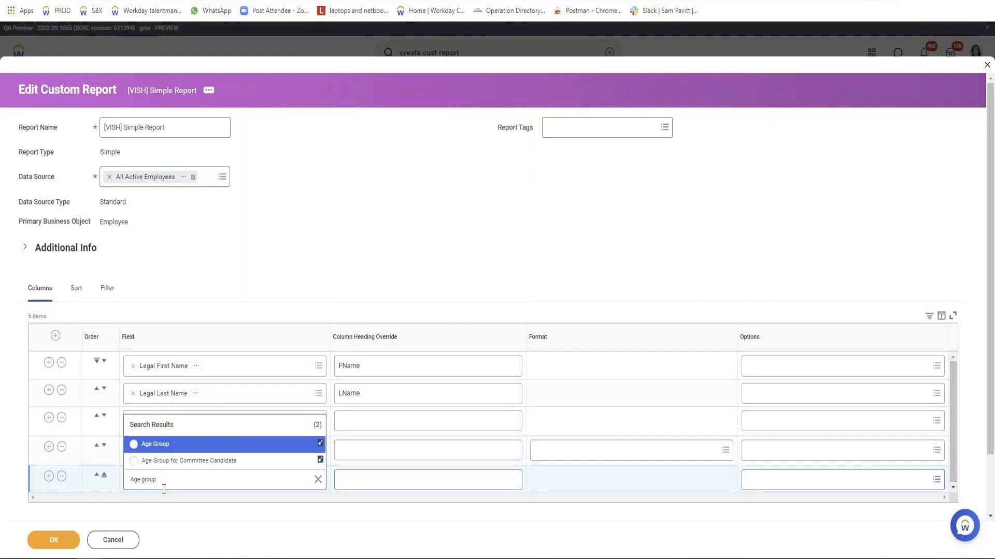
key("Return")
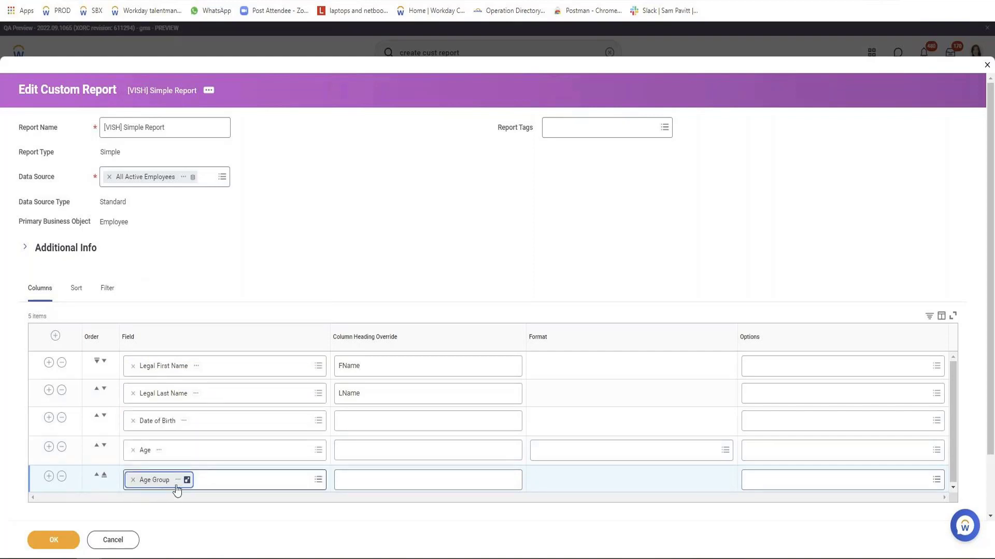
Save the report definition, run the report, and check the Age Group value in the second row
left_click(52, 540)
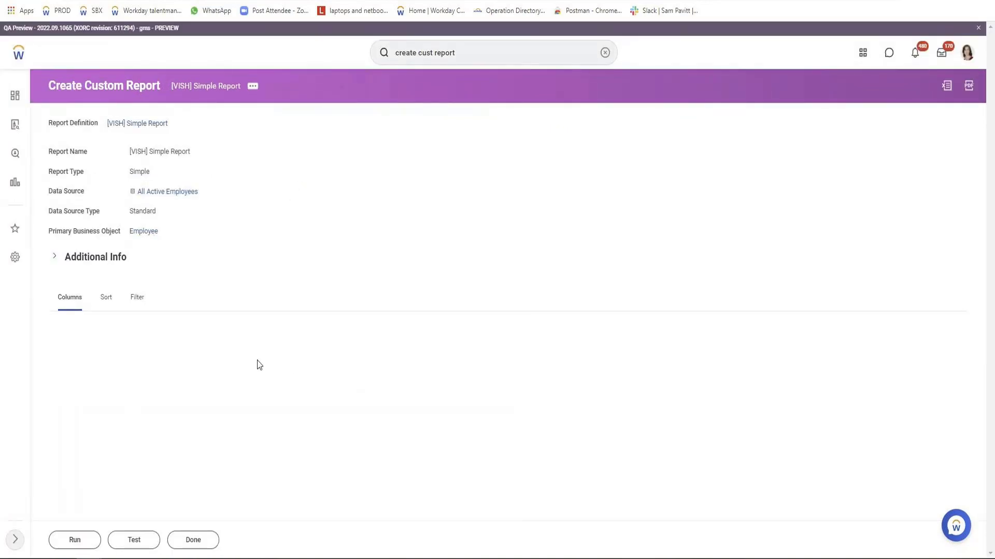
scroll(269, 390, "down", 1)
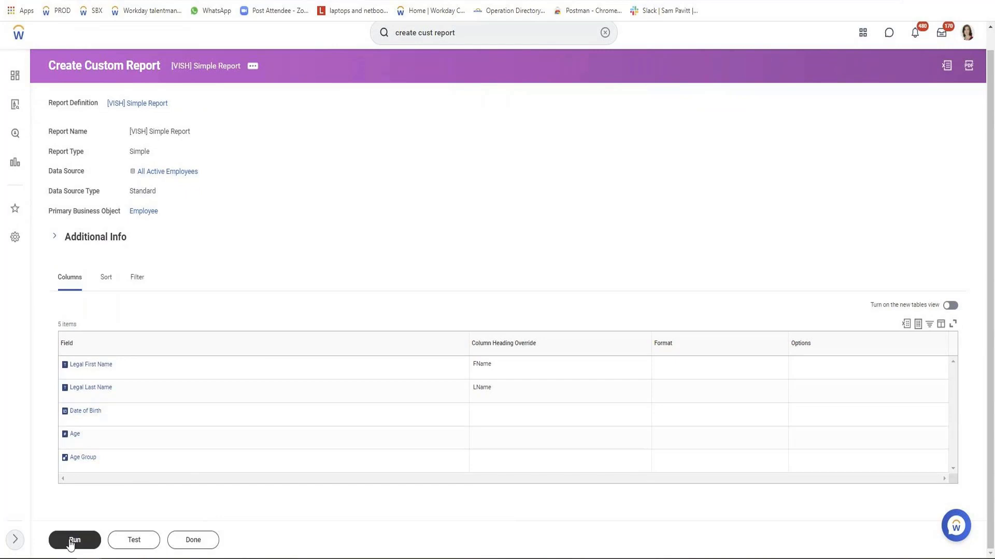
left_click(73, 541)
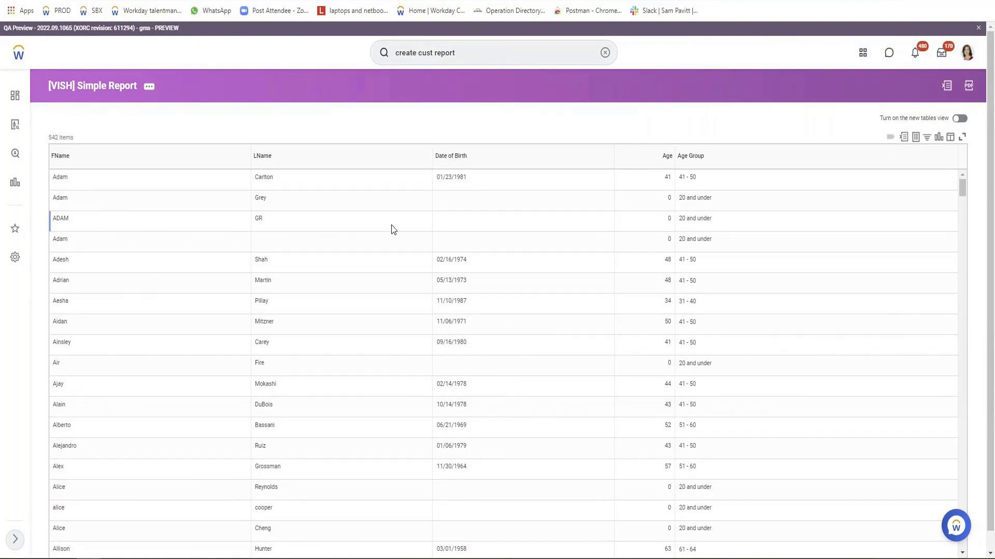
double_click(703, 198)
triple_click(702, 198)
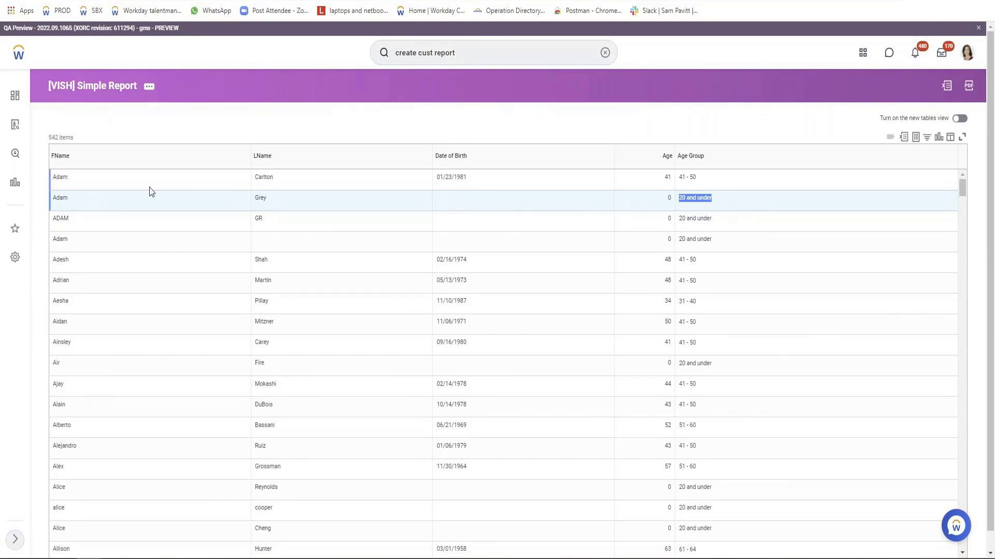
Run the custom report in test mode from the report's related actions
left_click(151, 91)
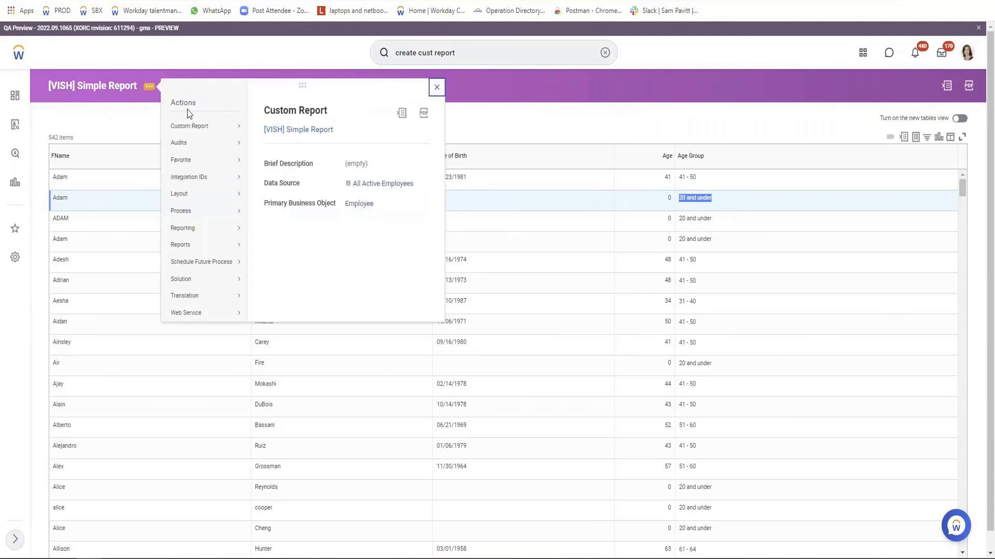
mouse_move(194, 127)
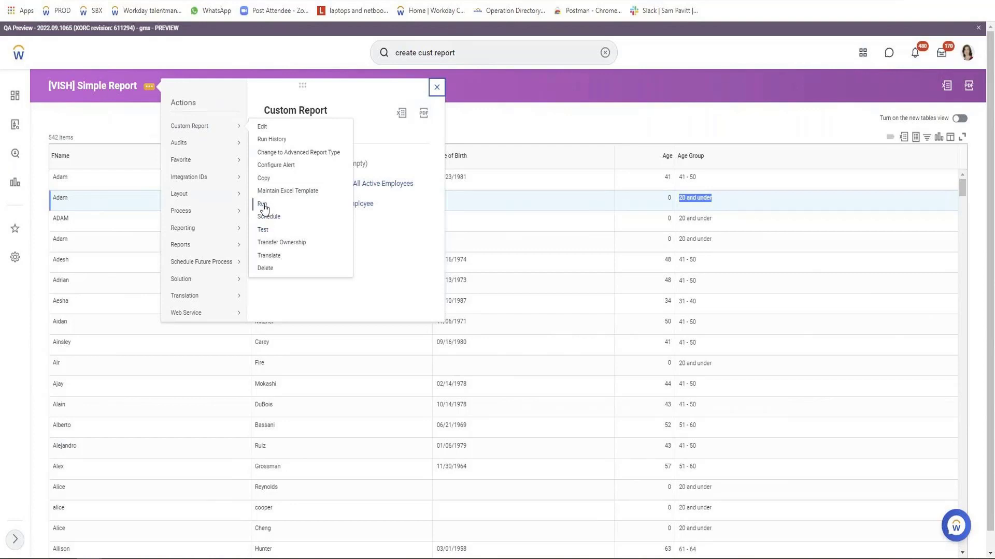
left_click(266, 230)
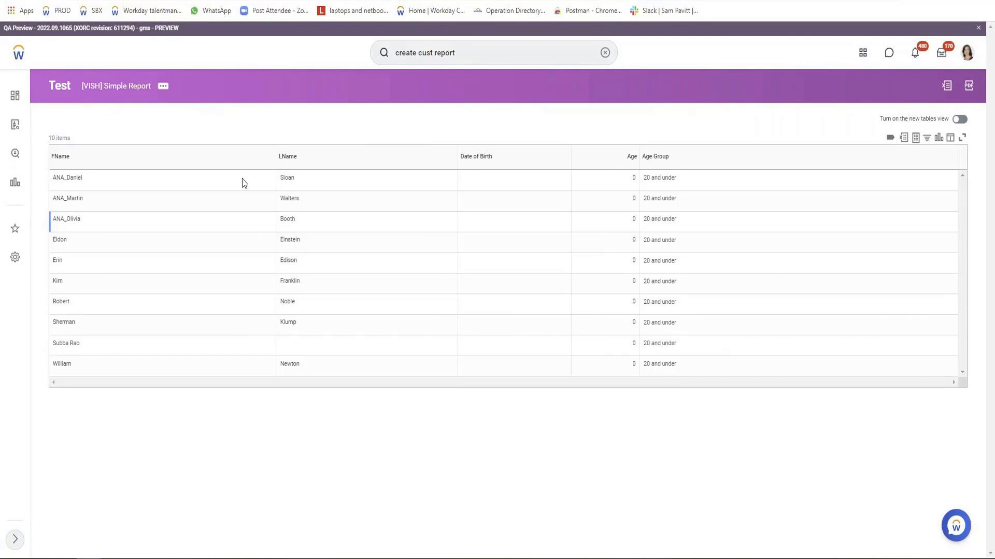
Run the custom report in full from the report's related actions
left_click(164, 86)
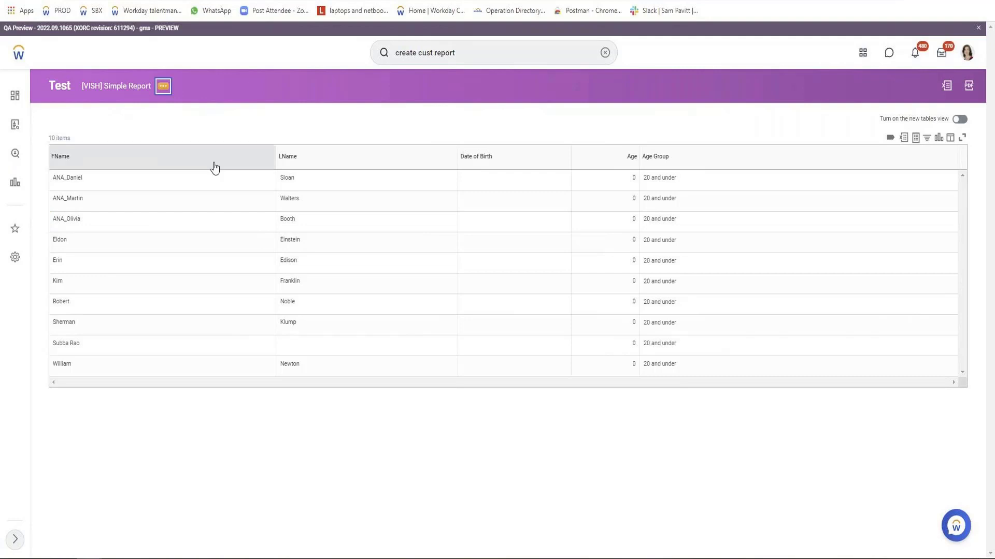
left_click(302, 182)
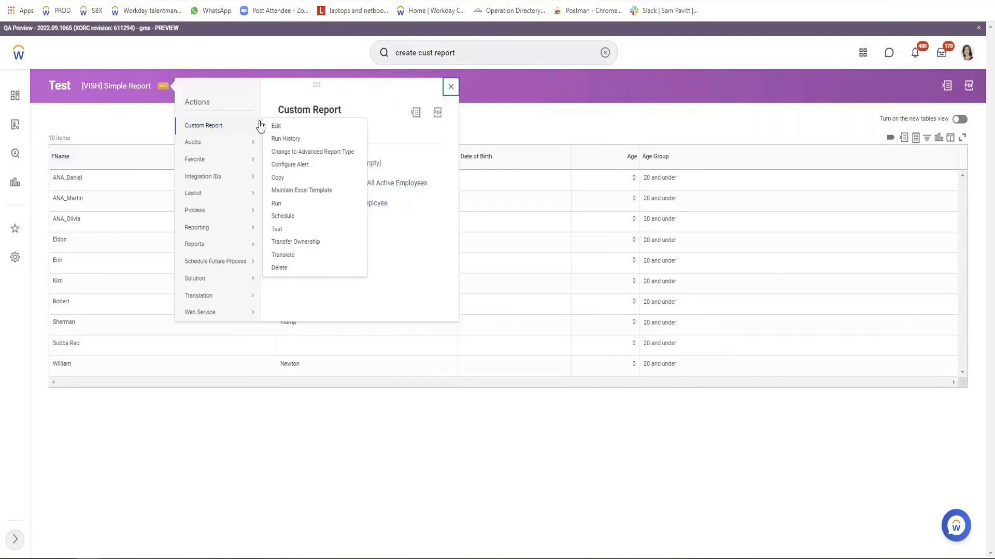
left_click(280, 203)
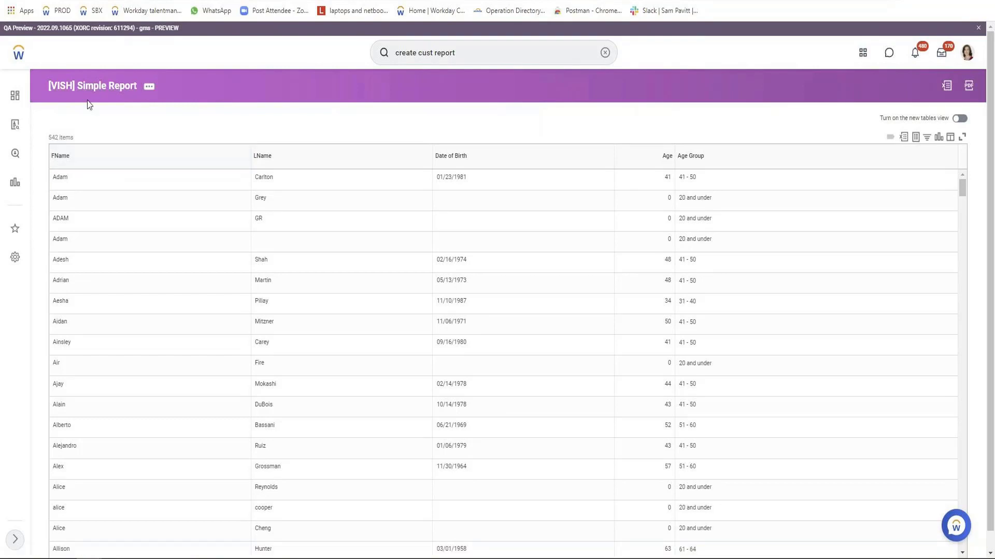
Open the custom report's definition for editing from the report's related actions
left_click(150, 87)
mouse_move(190, 119)
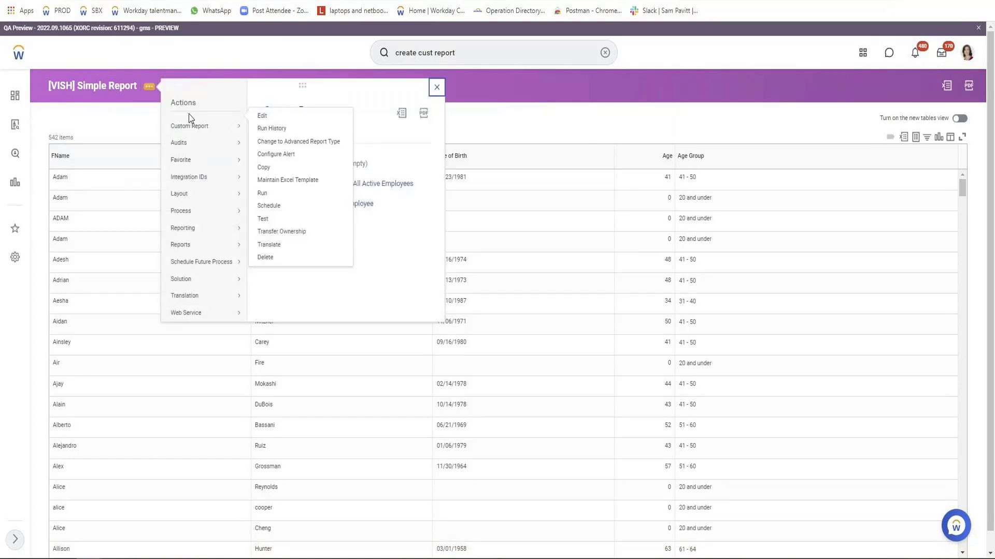
left_click(270, 130)
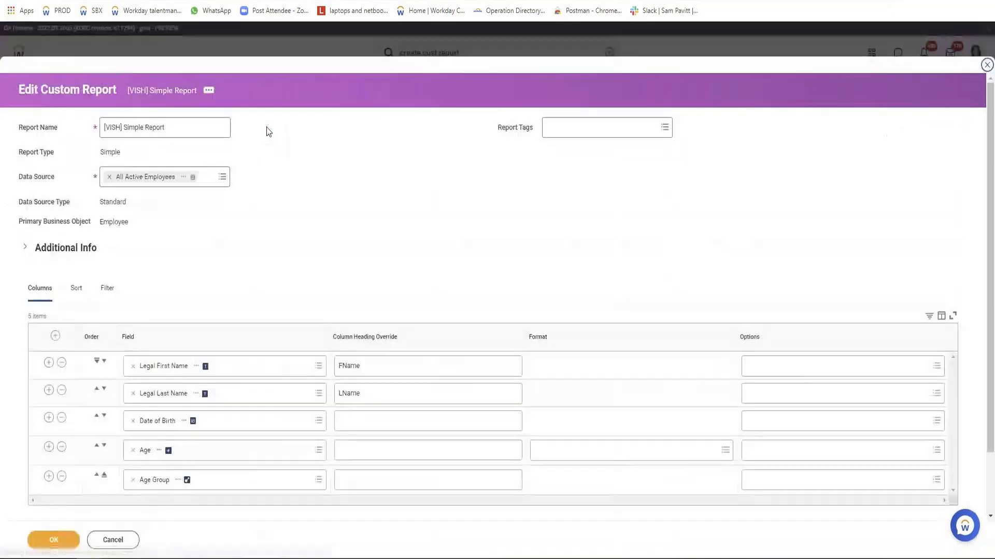
scroll(362, 231, "down", 2)
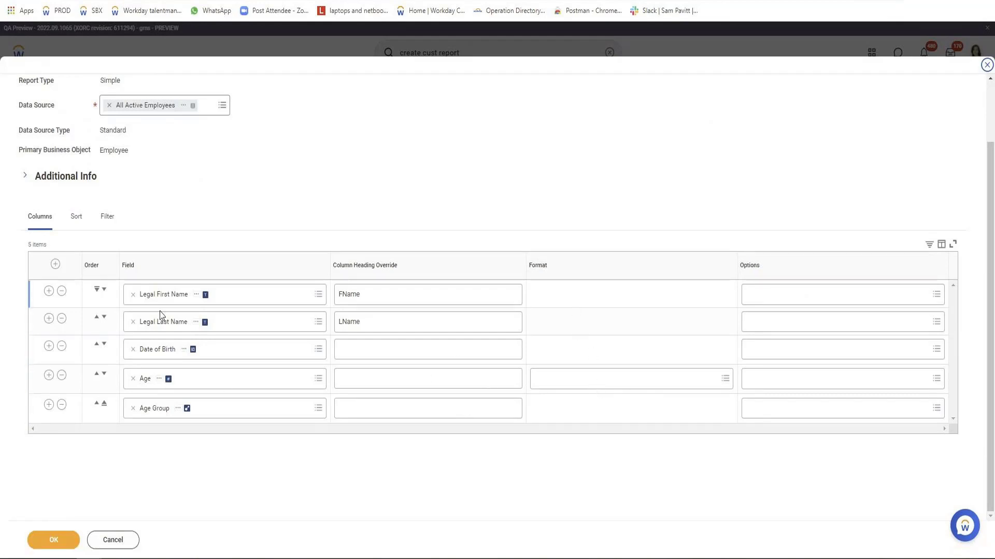
Examine the Frequently Used and All number formats offered for the Age column without selecting one
left_click(556, 382)
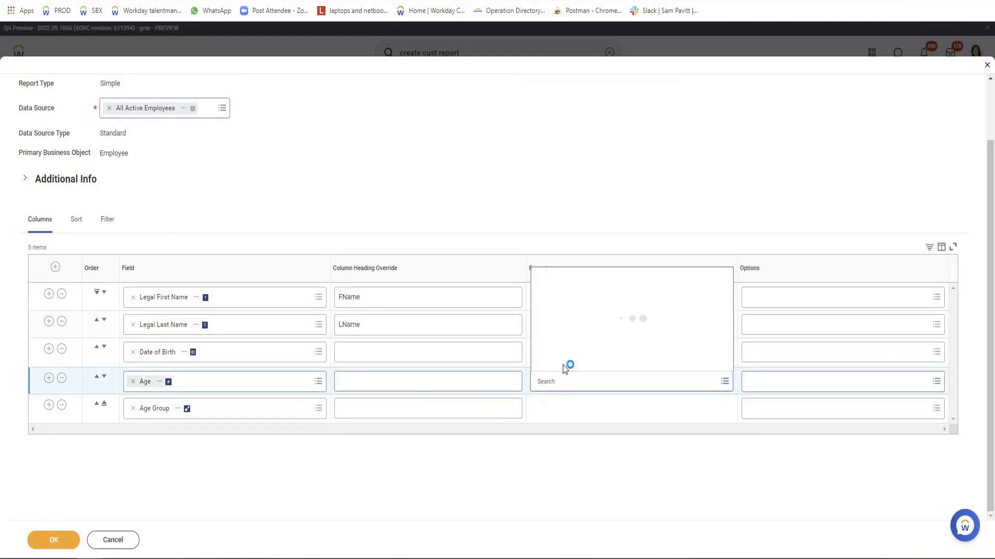
left_click(595, 316)
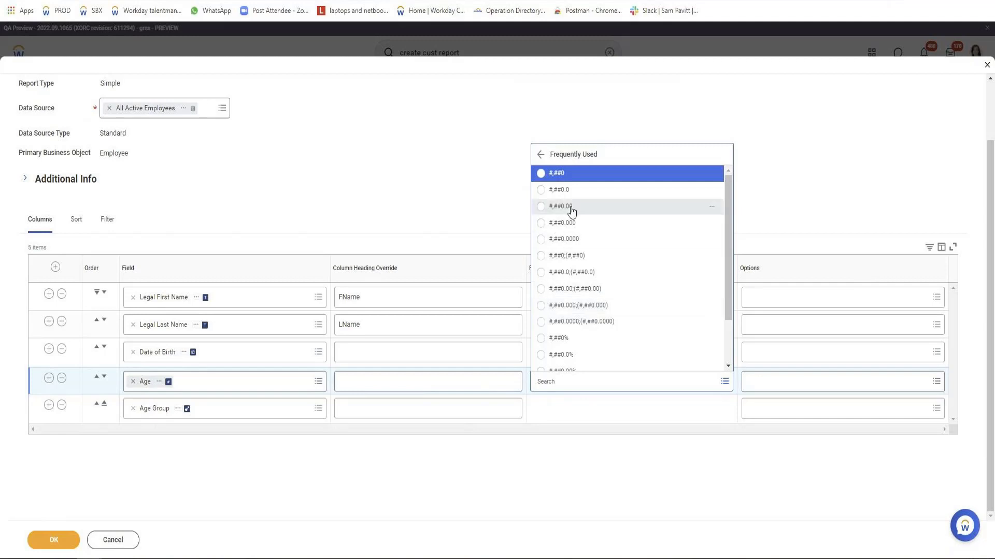
scroll(615, 327, "down", 1)
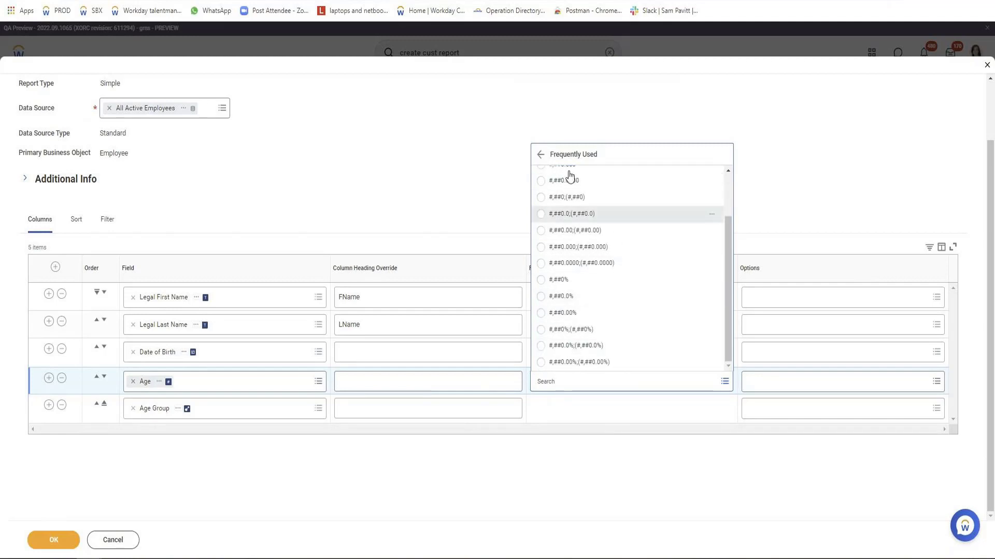
left_click(540, 155)
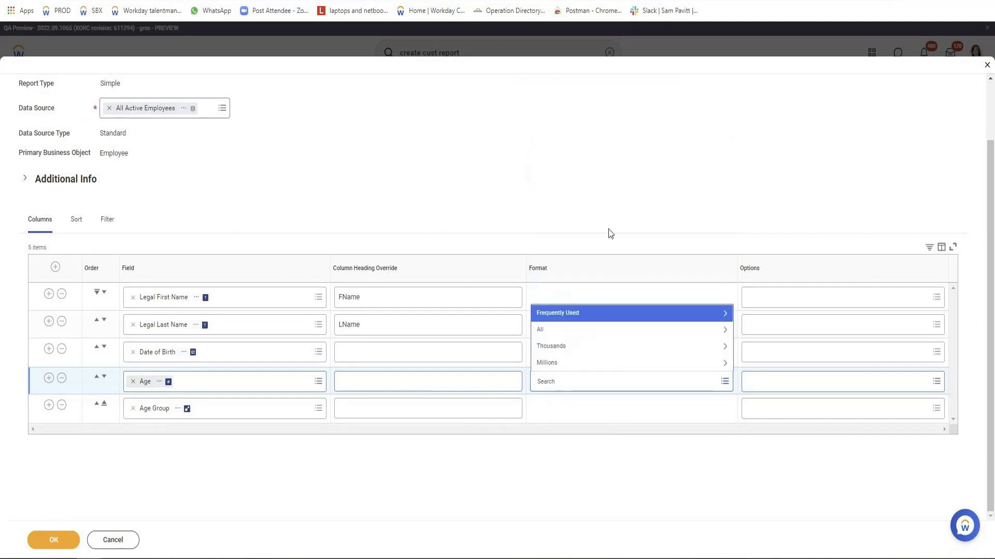
left_click(562, 333)
scroll(613, 301, "down", 10)
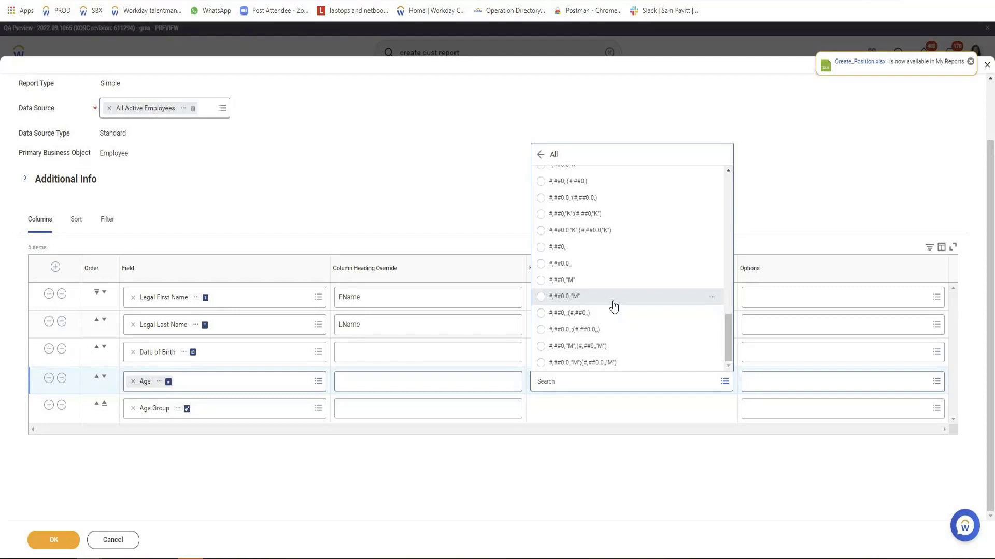
left_click(459, 184)
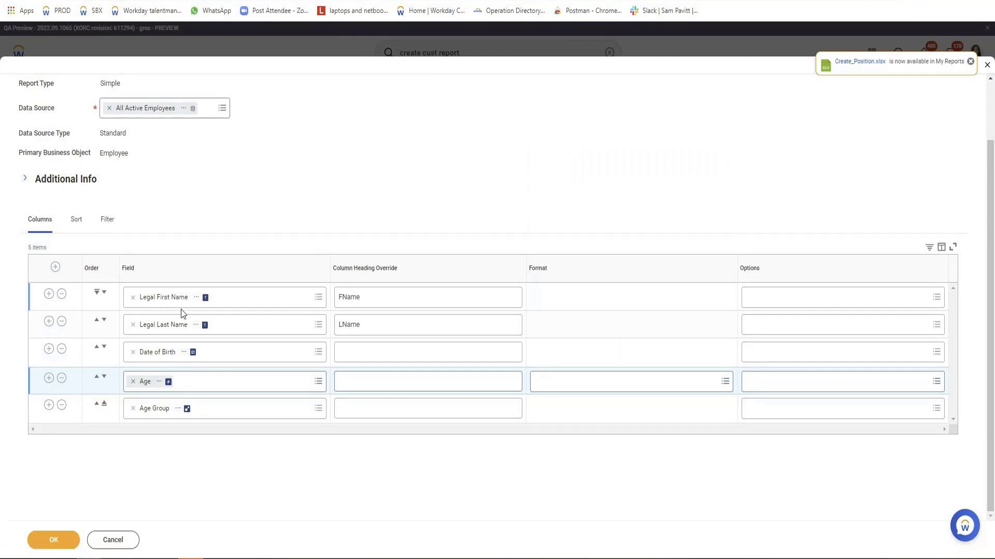
Insert a report column with the Employee ID field between Legal Last Name and Date of Birth
left_click(48, 321)
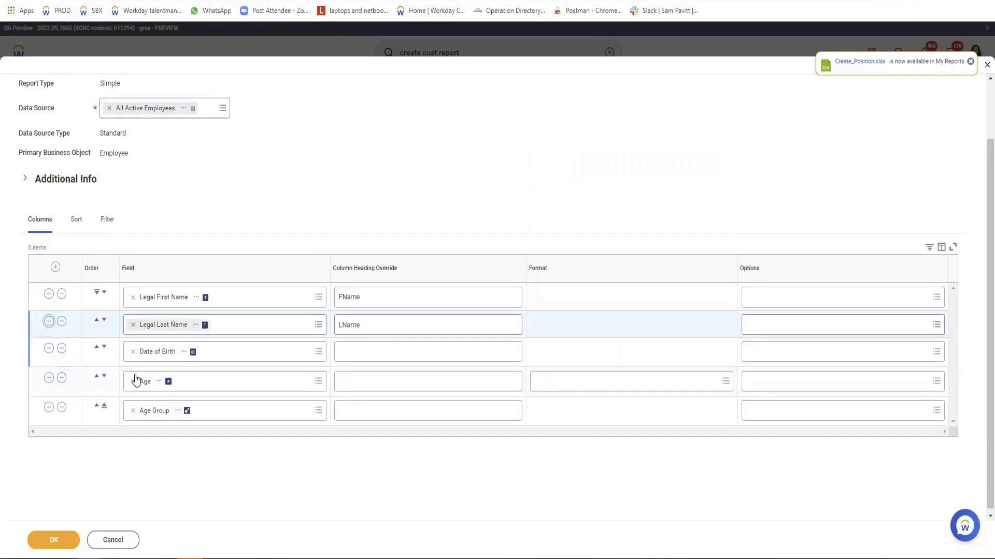
left_click(176, 352)
type("Employ")
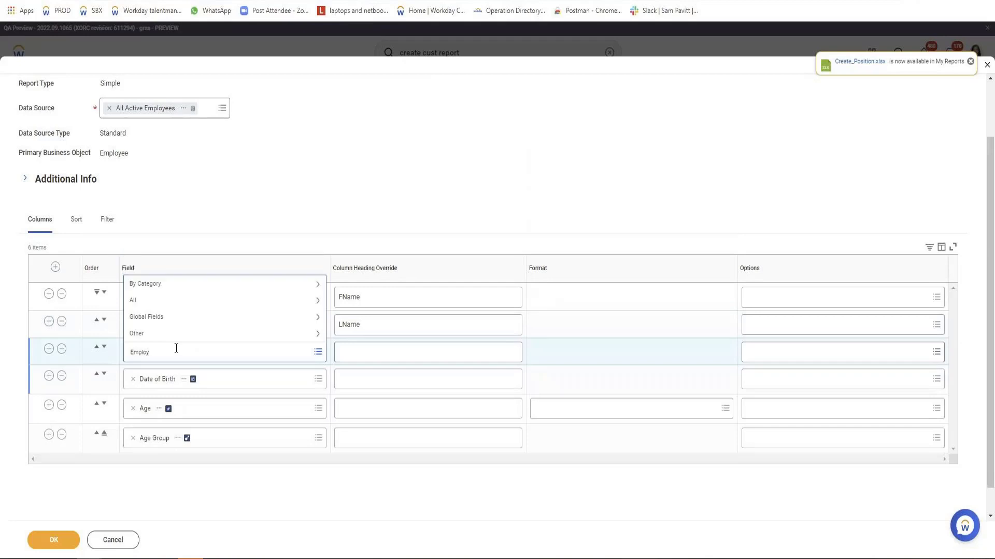
type("ee ID")
key("Return")
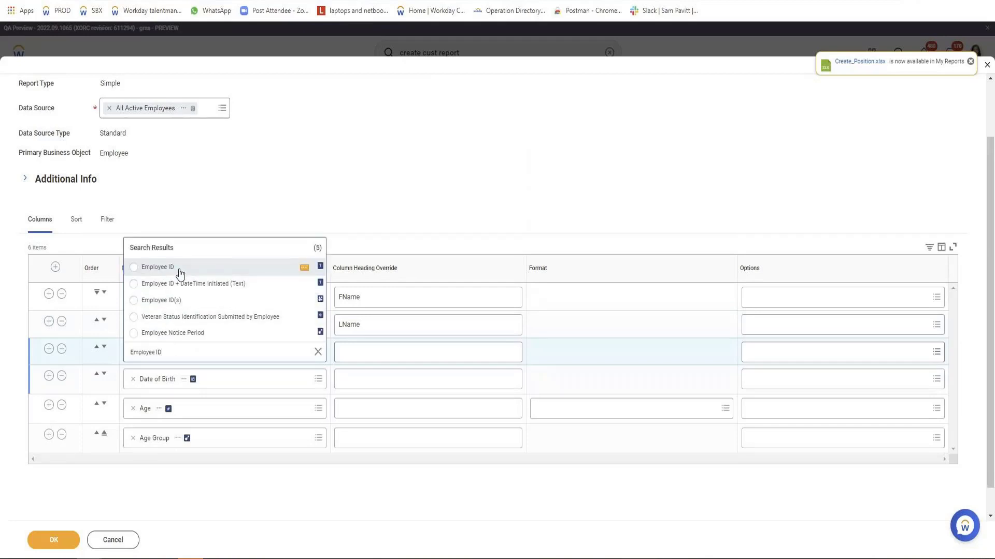
left_click(177, 267)
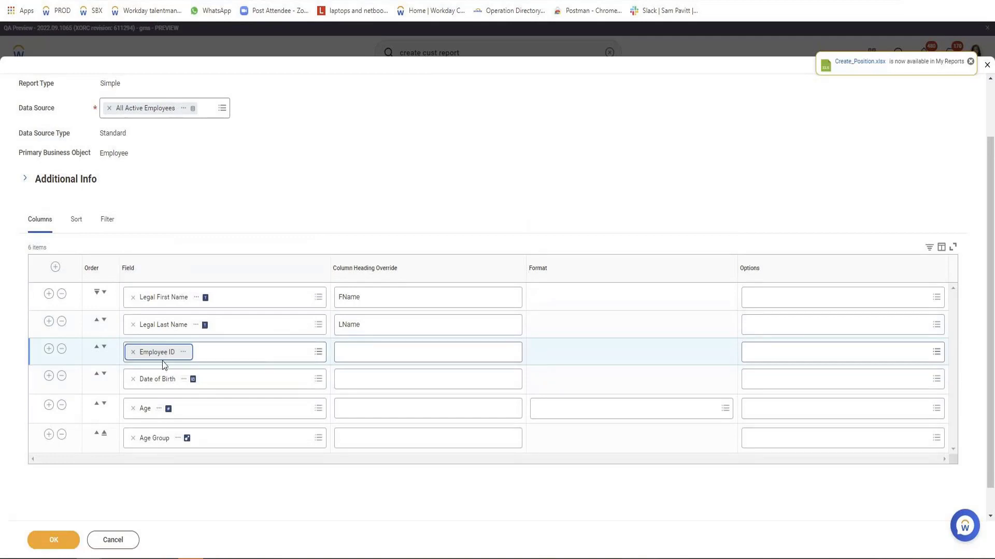
Add a sort on the Employee ID field with the direction Alphabetical - Descending
left_click(79, 224)
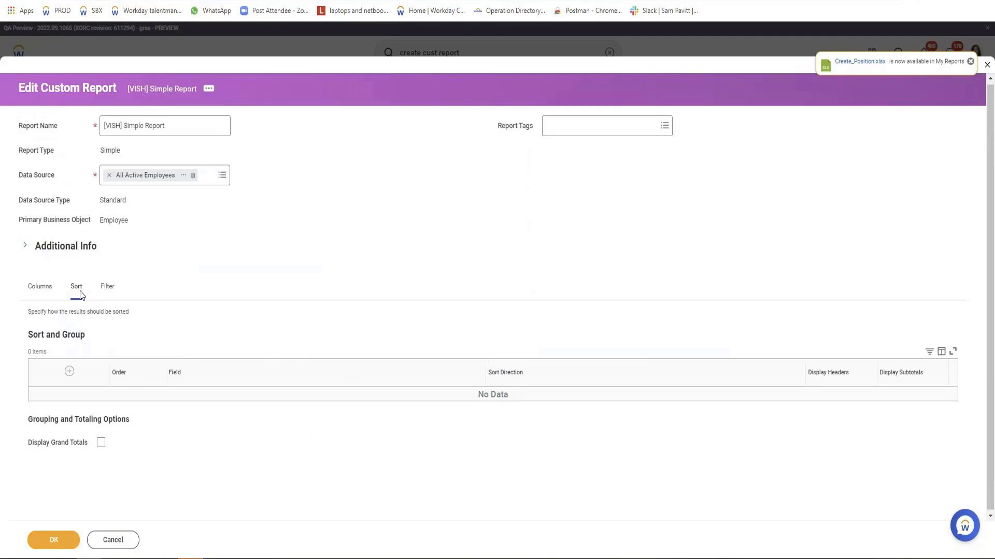
left_click(70, 371)
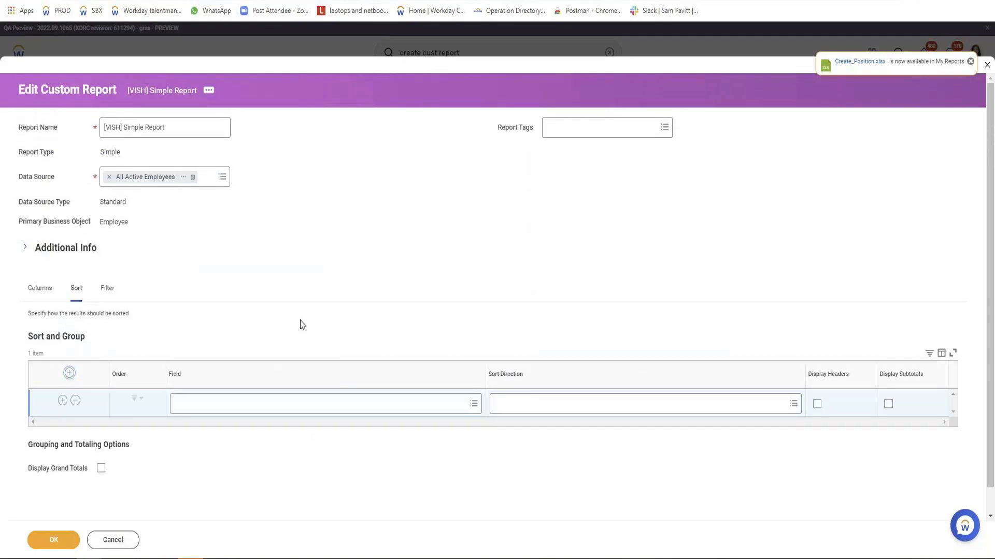
left_click(289, 377)
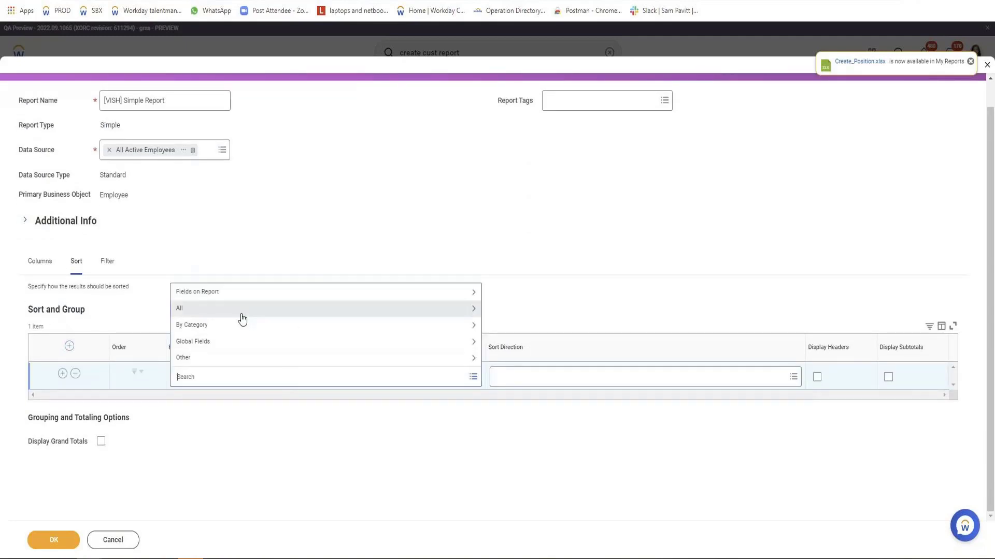
left_click(199, 296)
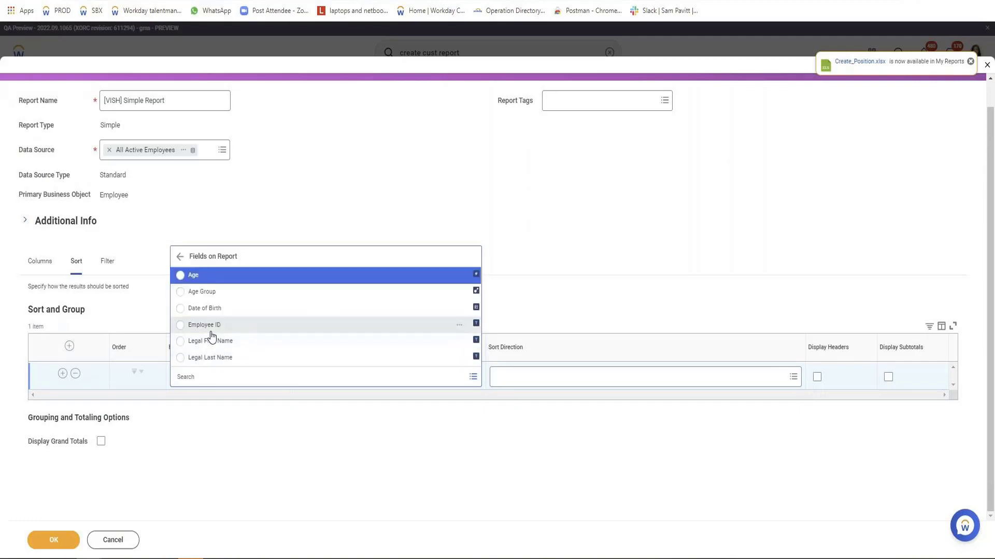
left_click(211, 327)
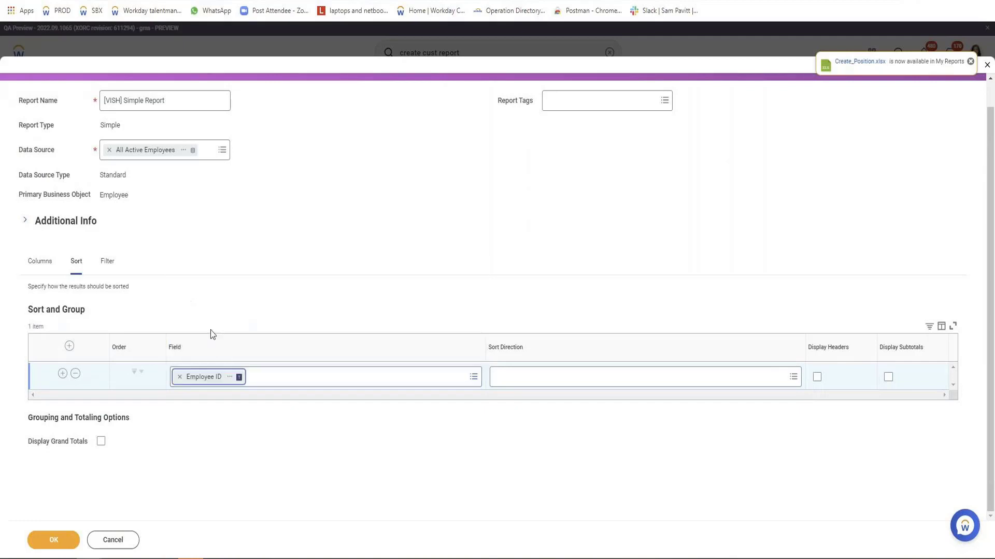
left_click(651, 386)
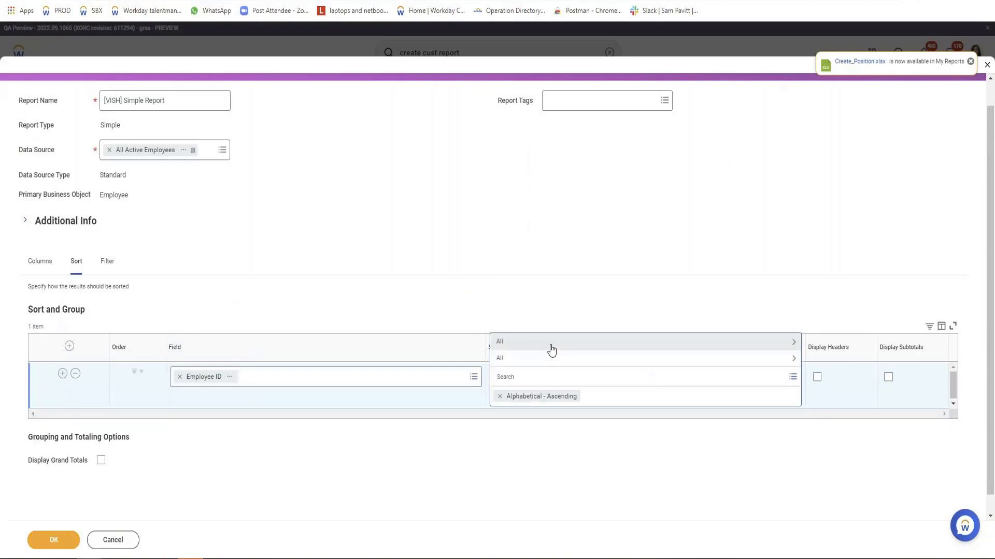
left_click(554, 347)
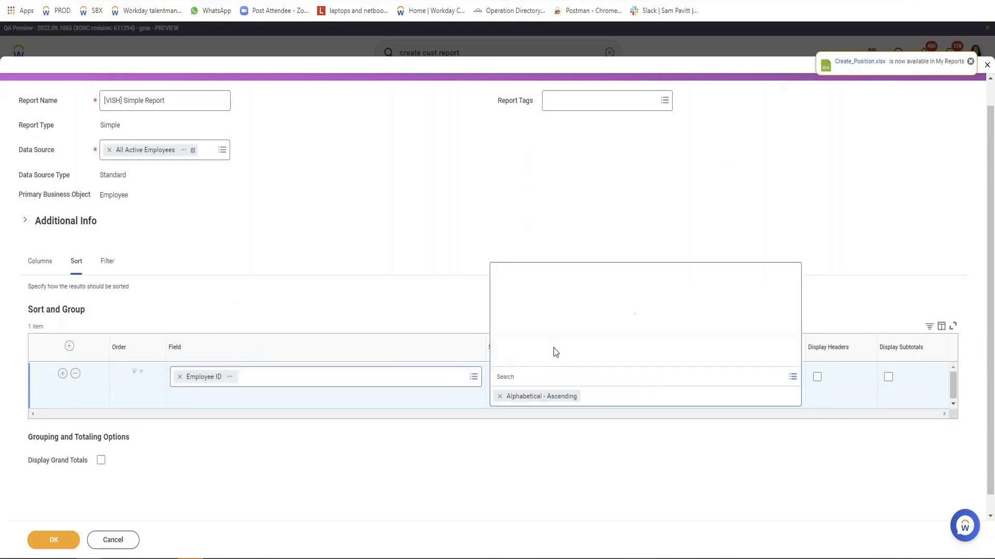
left_click(547, 359)
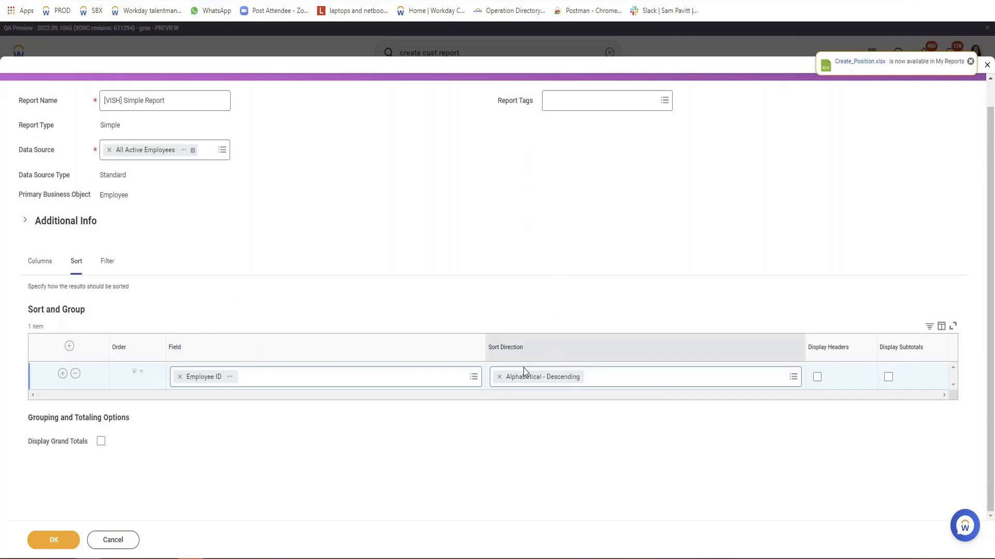
Save and run the edited report, and check the sort order of the Employee ID column
left_click(51, 536)
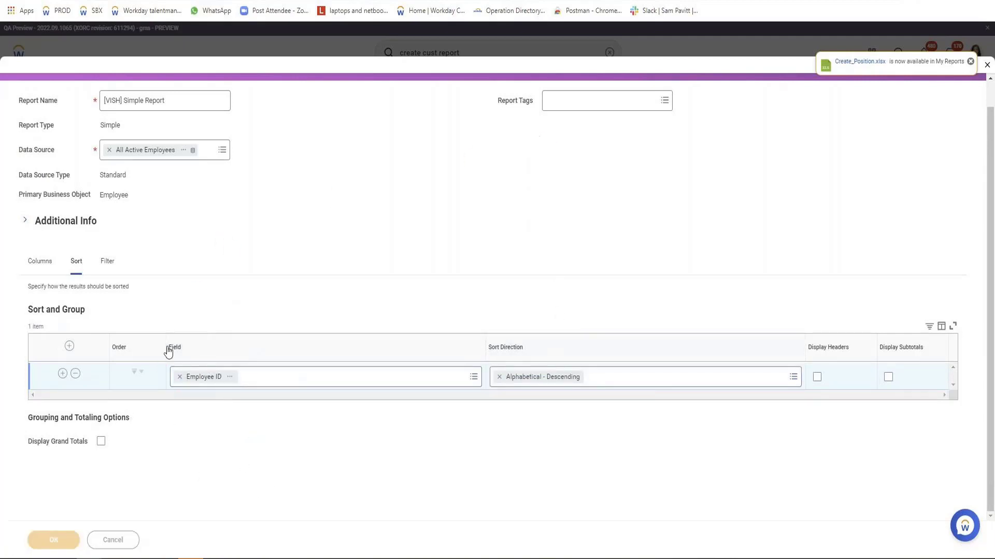
left_click(78, 539)
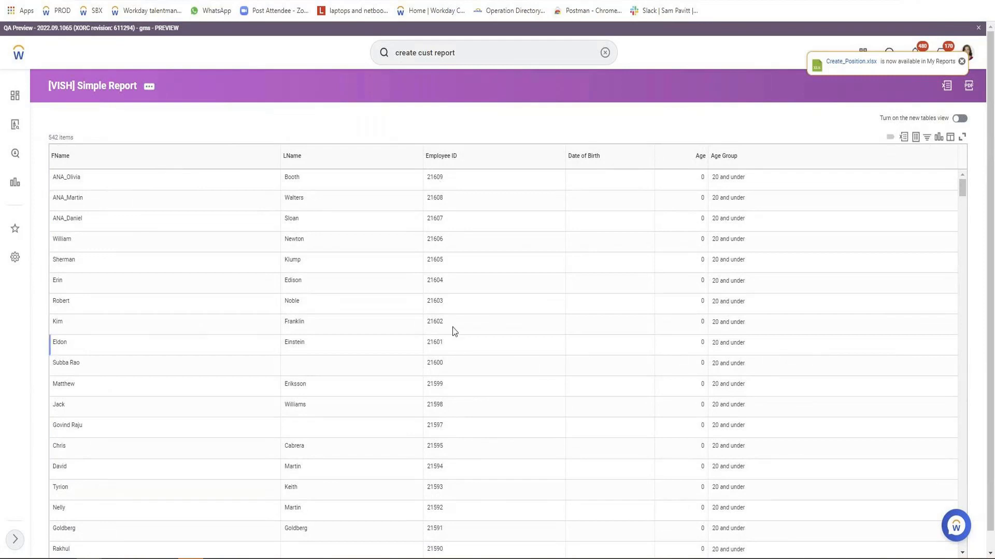
double_click(435, 178)
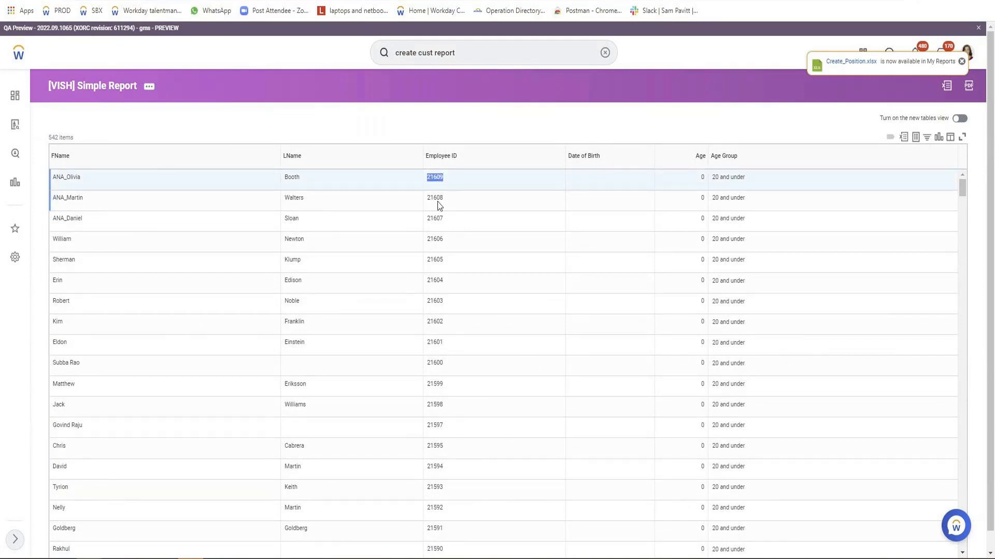
double_click(437, 200)
left_click(436, 226)
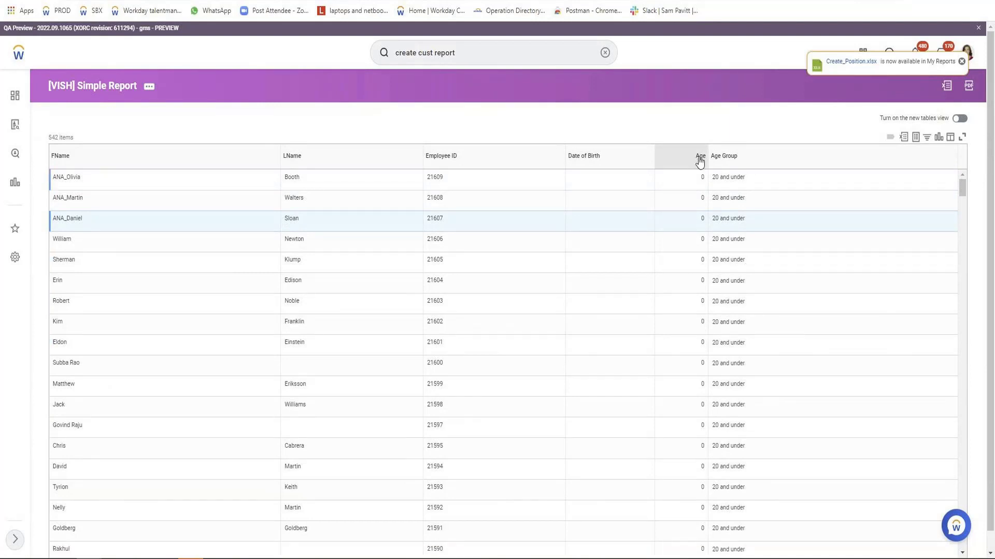
scroll(704, 174, "down", 5)
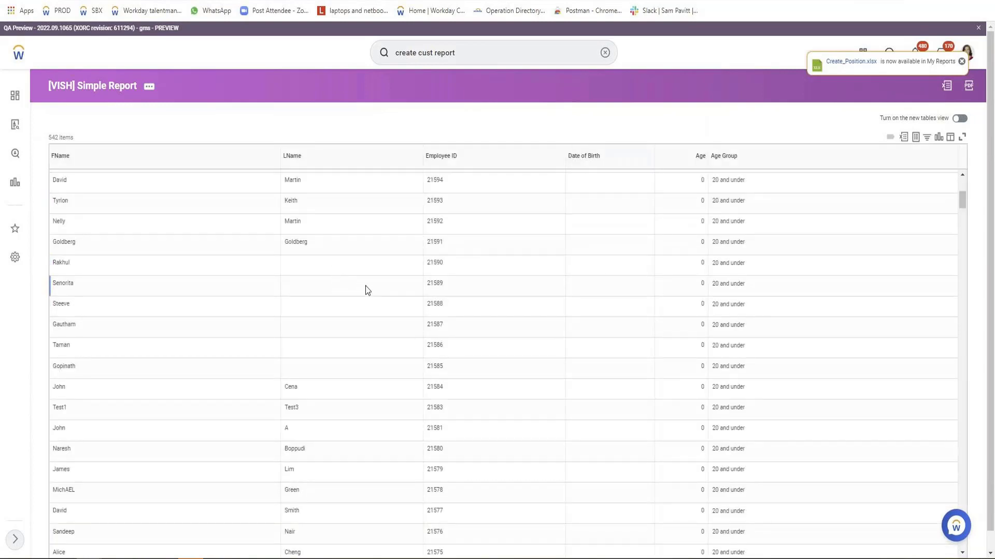
scroll(367, 289, "up", 5)
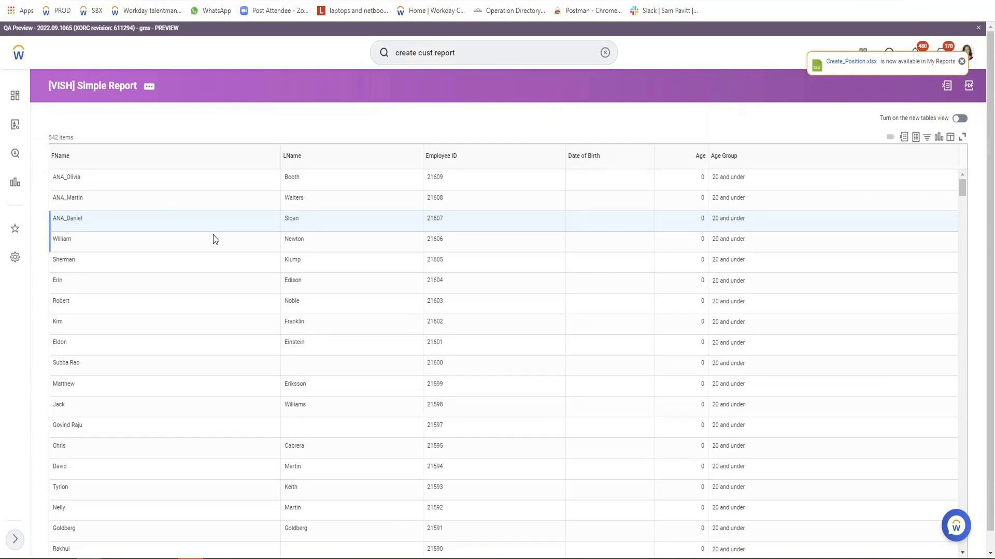
Reopen the [VISH] Simple Report for editing and add a filter condition on the Age Group field
left_click(149, 88)
mouse_move(204, 122)
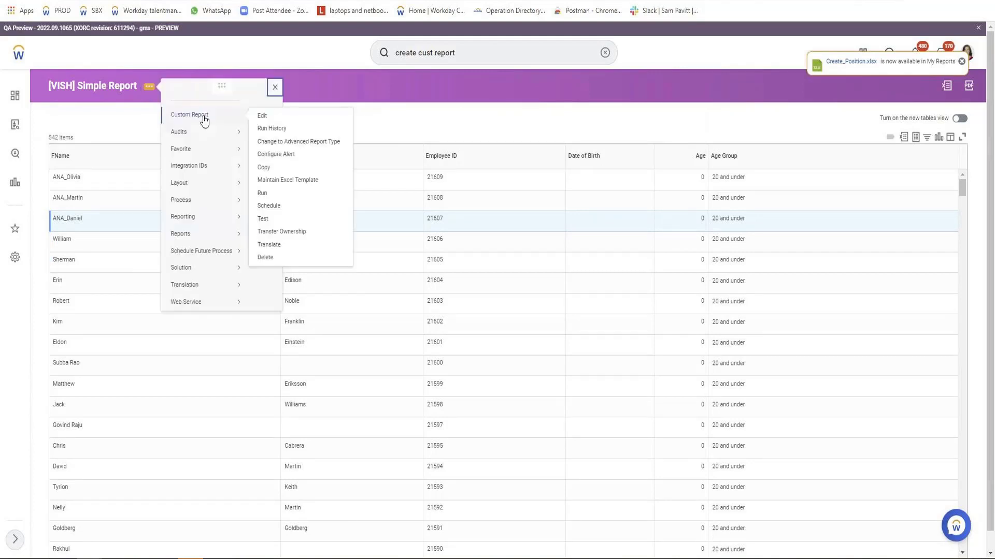
left_click(277, 118)
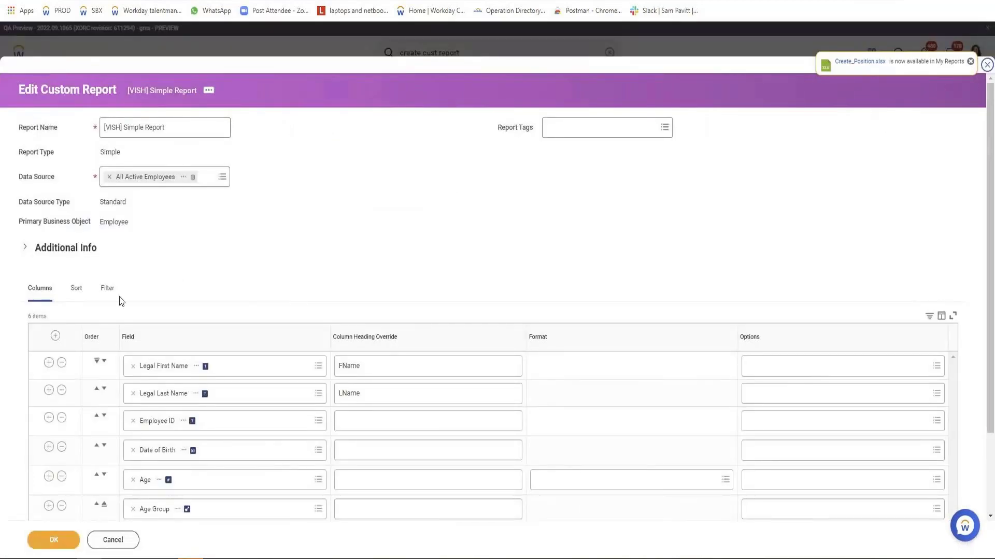
left_click(106, 300)
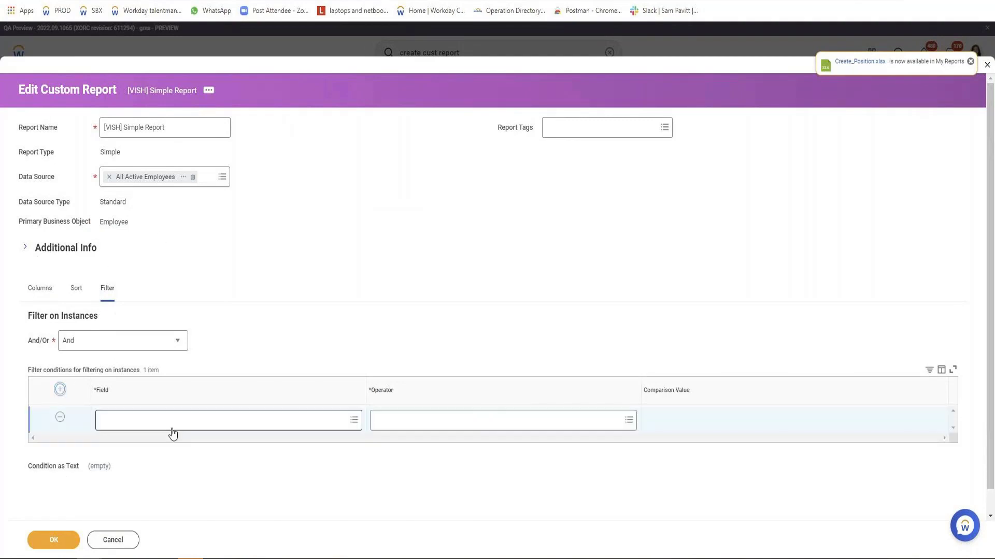
left_click(173, 428)
type("age")
key("Return")
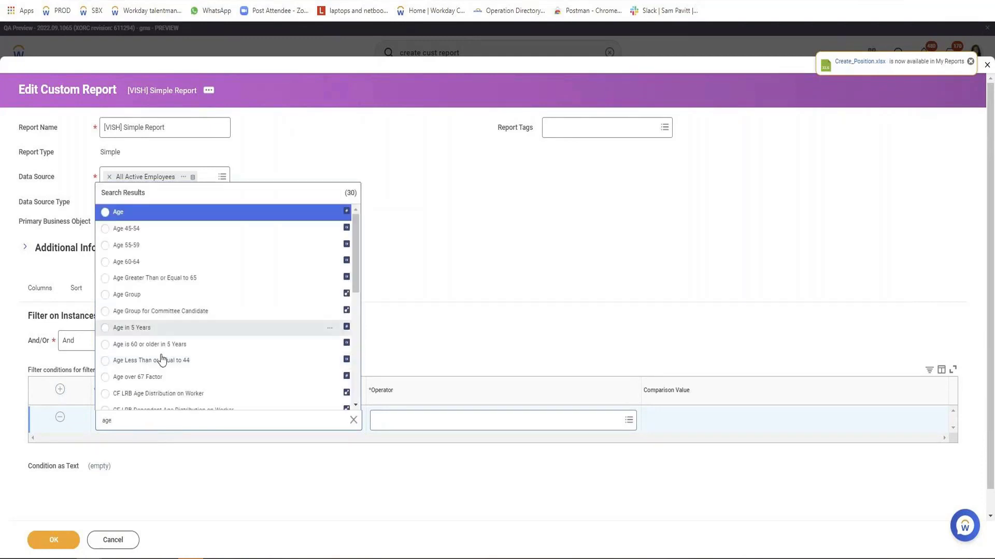
left_click(149, 303)
Set the Age Group condition's operator to "in the selection list" with comparison values 41 - 50 and 31 - 40
left_click(504, 426)
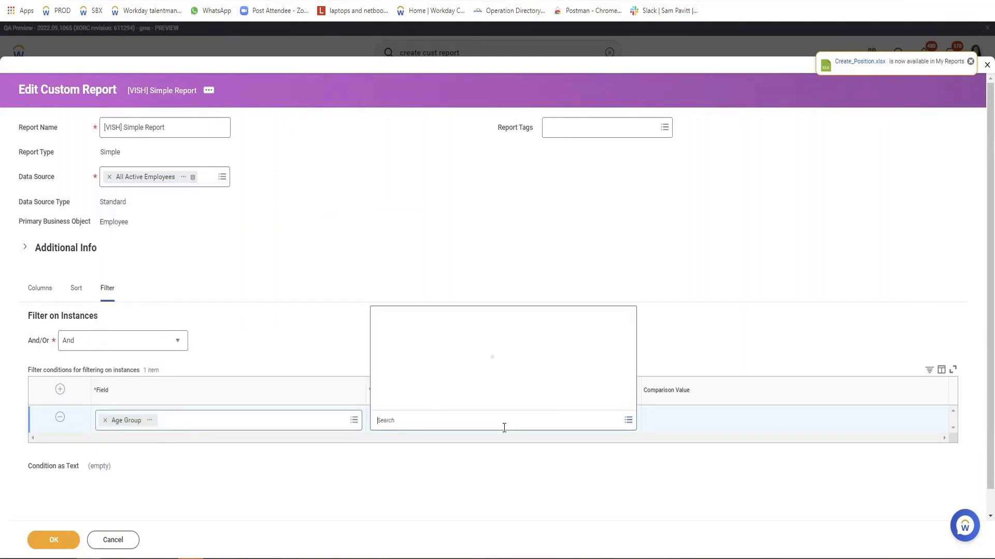
left_click(442, 398)
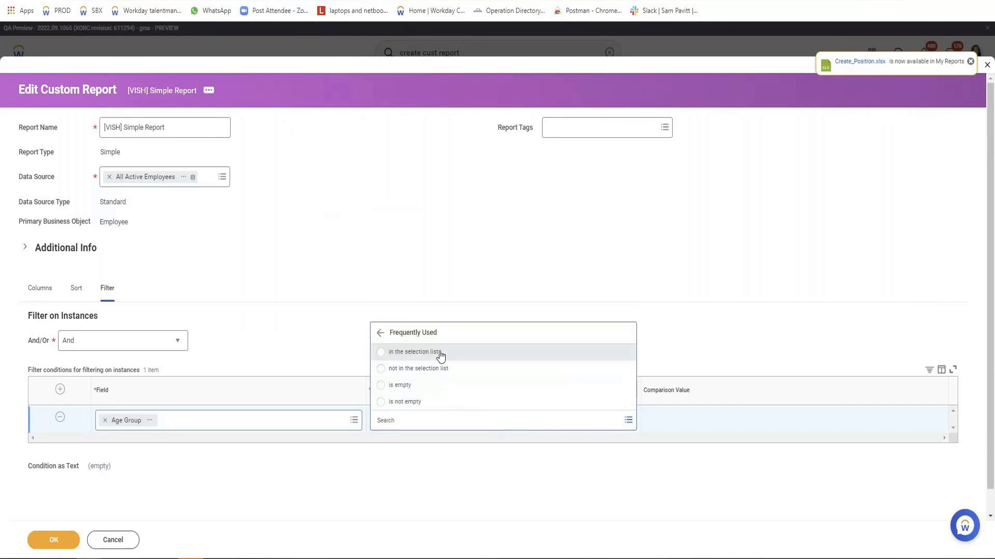
left_click(441, 353)
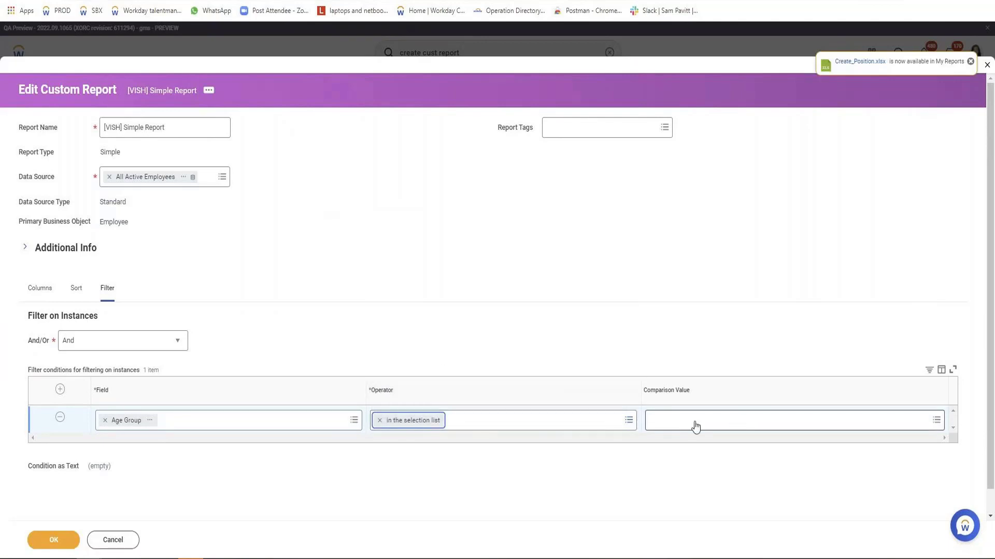
left_click(735, 421)
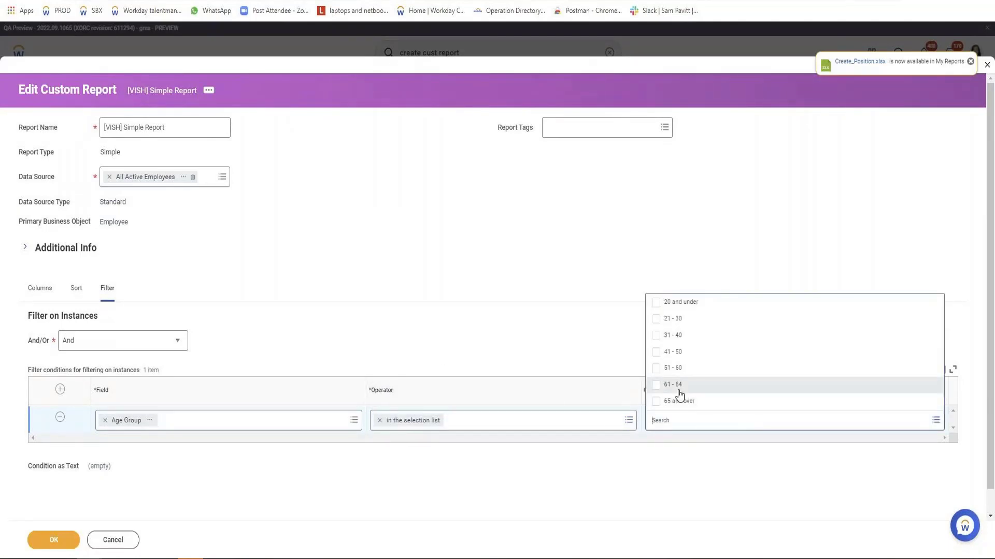
left_click(655, 352)
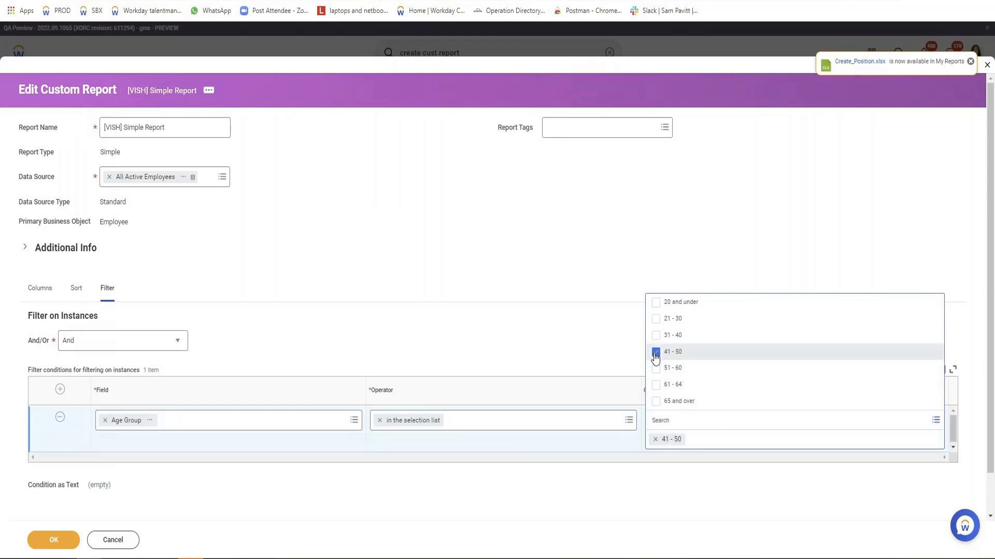
left_click(656, 335)
left_click(554, 295)
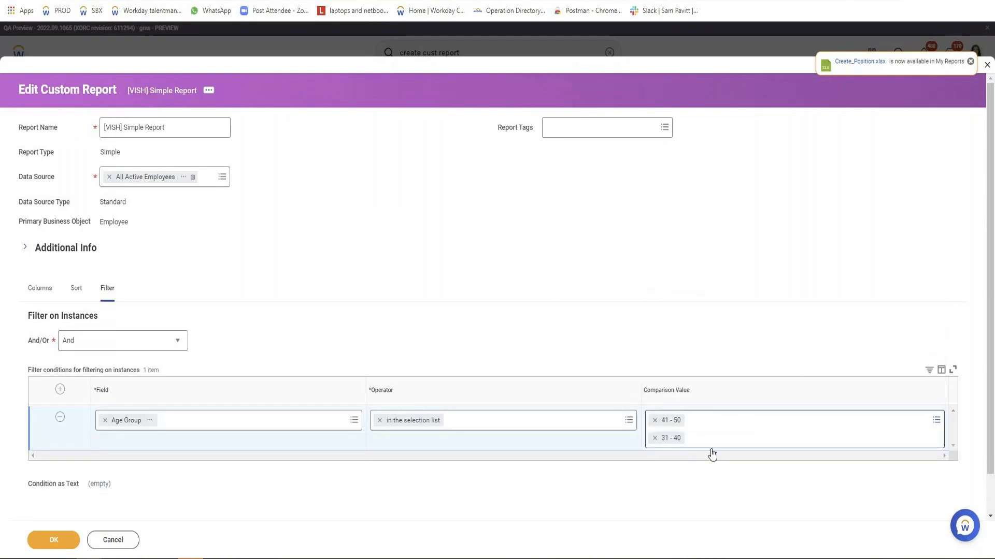
Save and run the filtered report, and check the Age Group column and the number of items returned
left_click(56, 538)
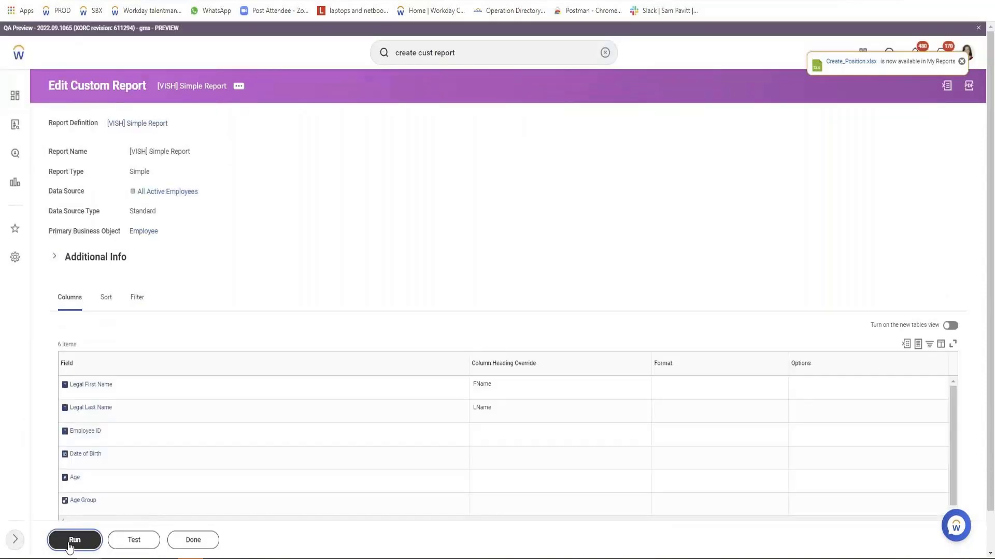
left_click(69, 545)
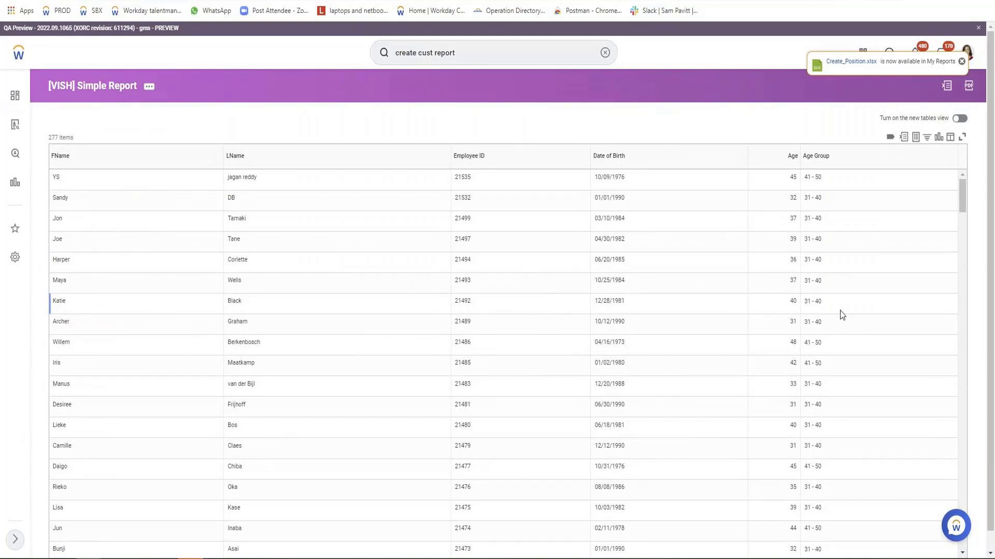
mouse_move(827, 253)
left_click_drag(823, 177, 807, 178)
scroll(779, 396, "down", 10)
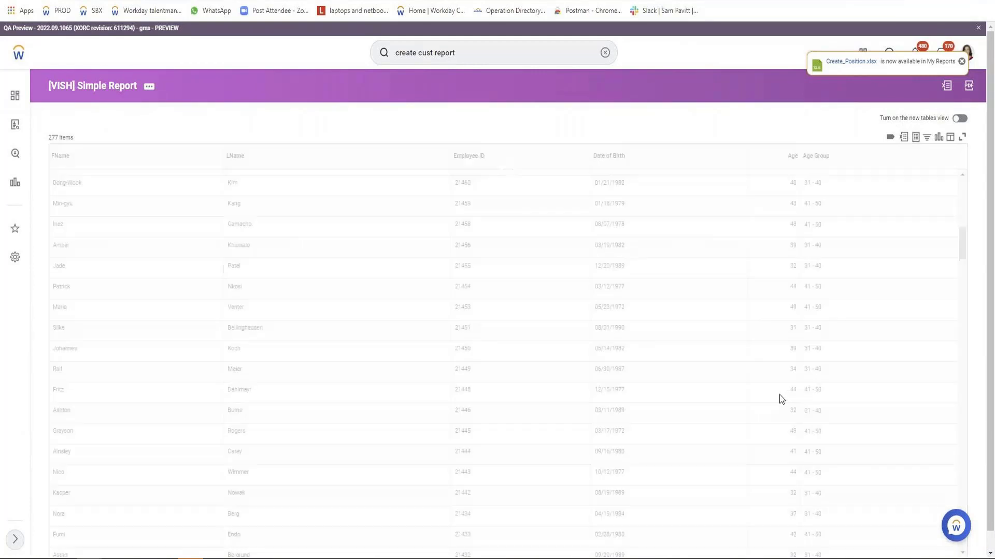
double_click(54, 138)
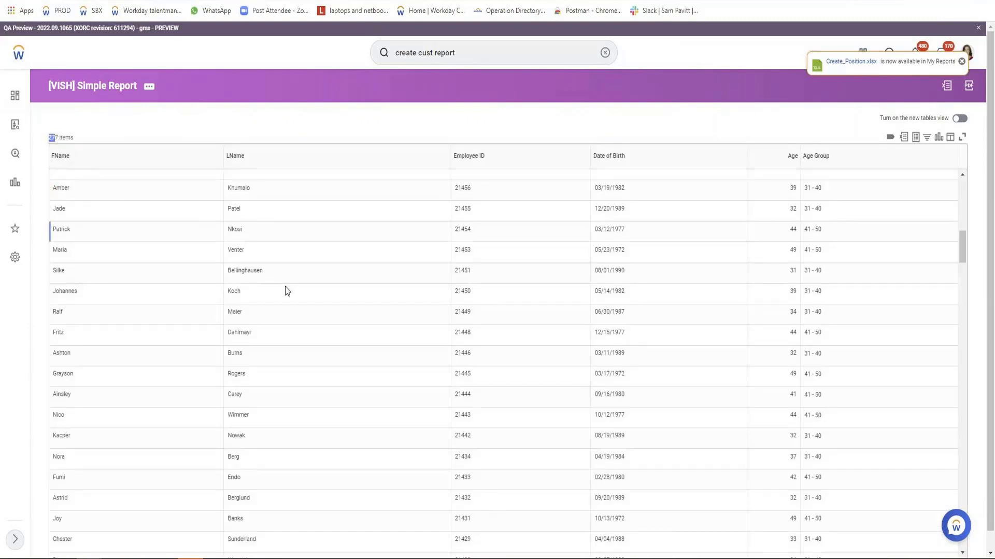
scroll(39, 278, "up", 4)
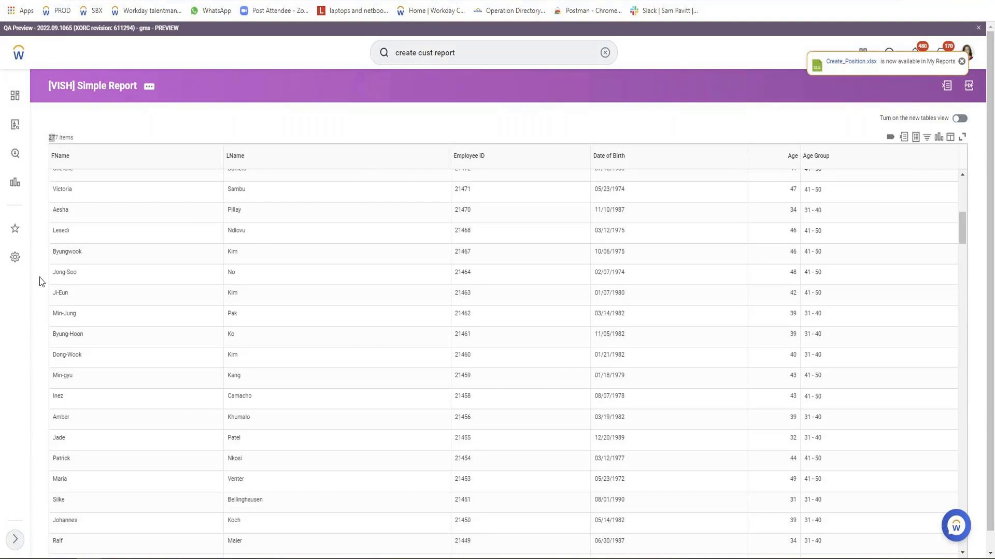